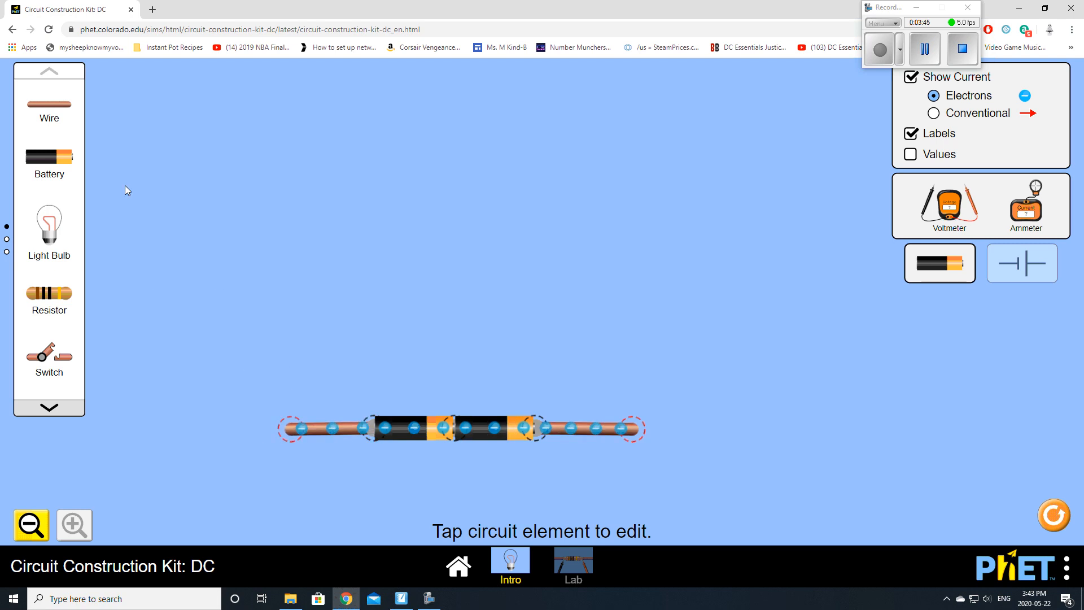
# Step: Extend the battery row into a rectangular wire loop with a light bulb along the upper side, leaving a gap in the upper wire
pyautogui.moveTo(47, 106); pyautogui.dragTo(633, 354)
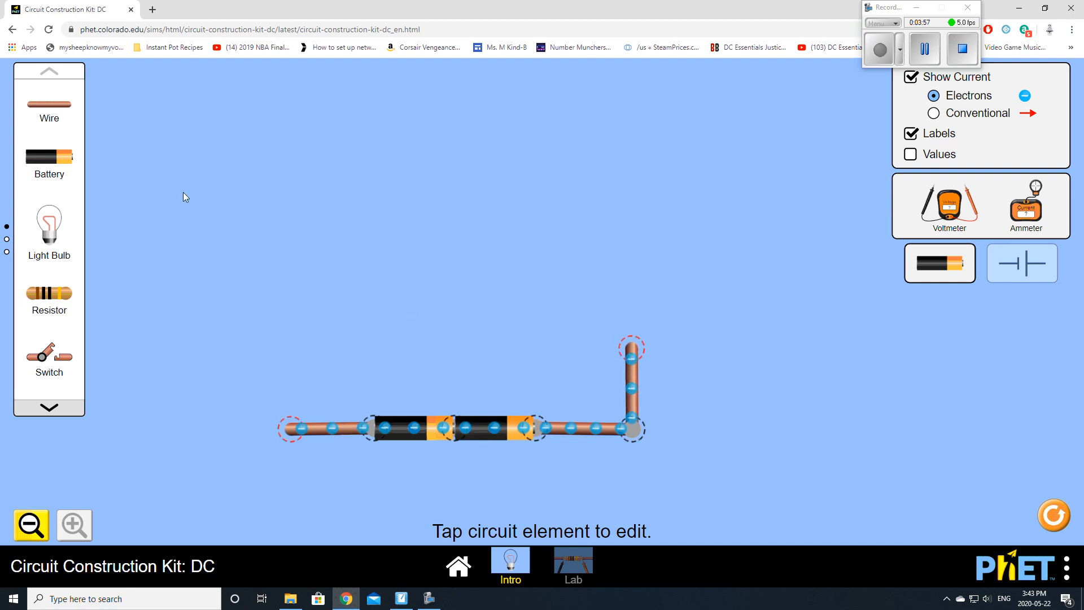
pyautogui.moveTo(43, 233); pyautogui.dragTo(535, 181)
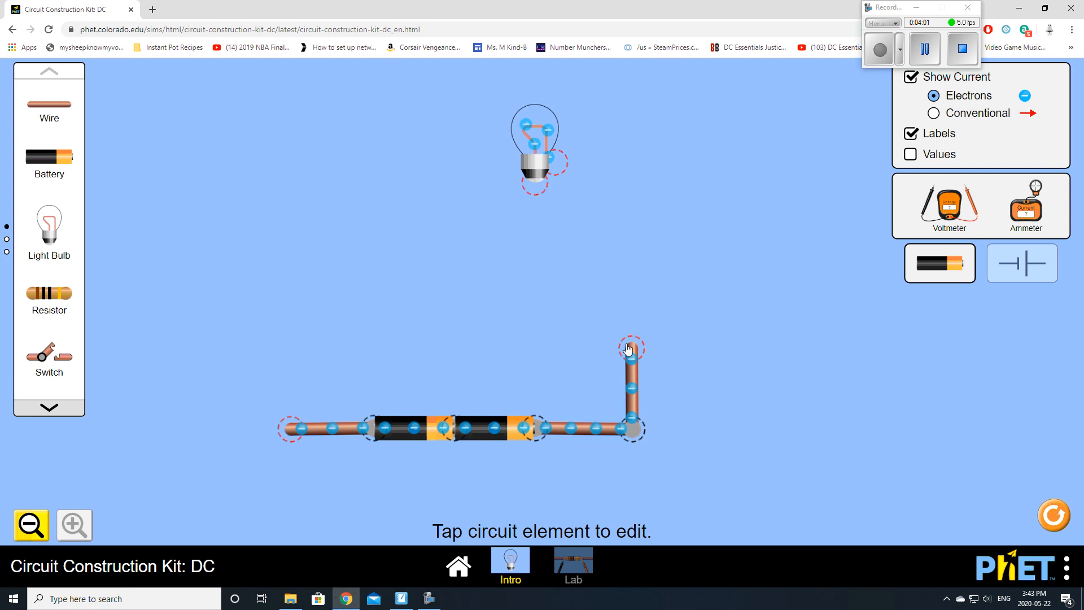
pyautogui.moveTo(632, 351); pyautogui.dragTo(635, 166)
pyautogui.moveTo(56, 105); pyautogui.dragTo(574, 180)
pyautogui.moveTo(52, 105); pyautogui.dragTo(380, 185)
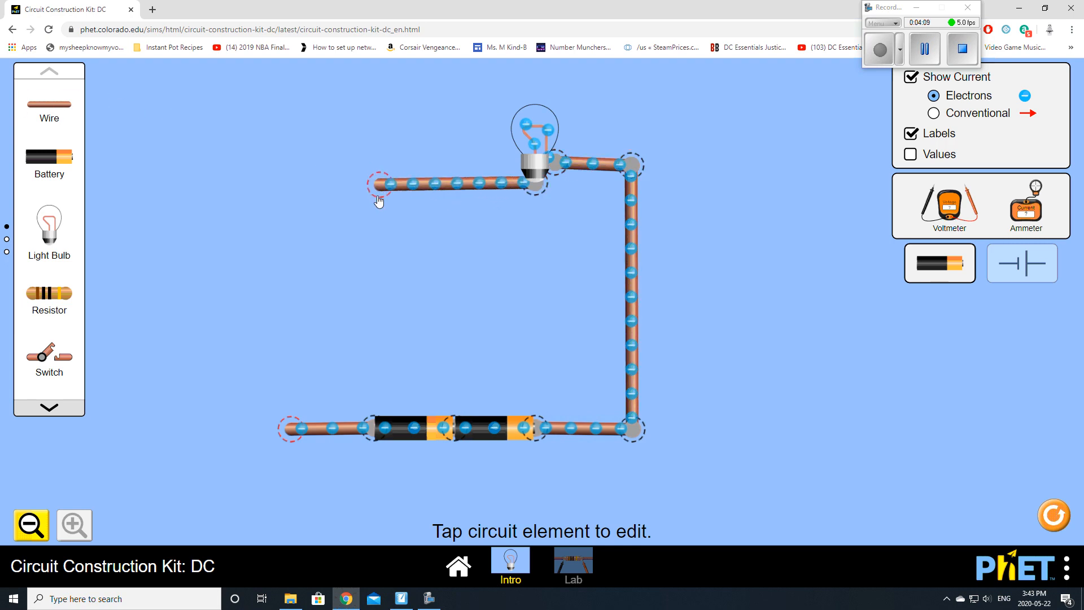
pyautogui.moveTo(49, 105); pyautogui.dragTo(281, 197)
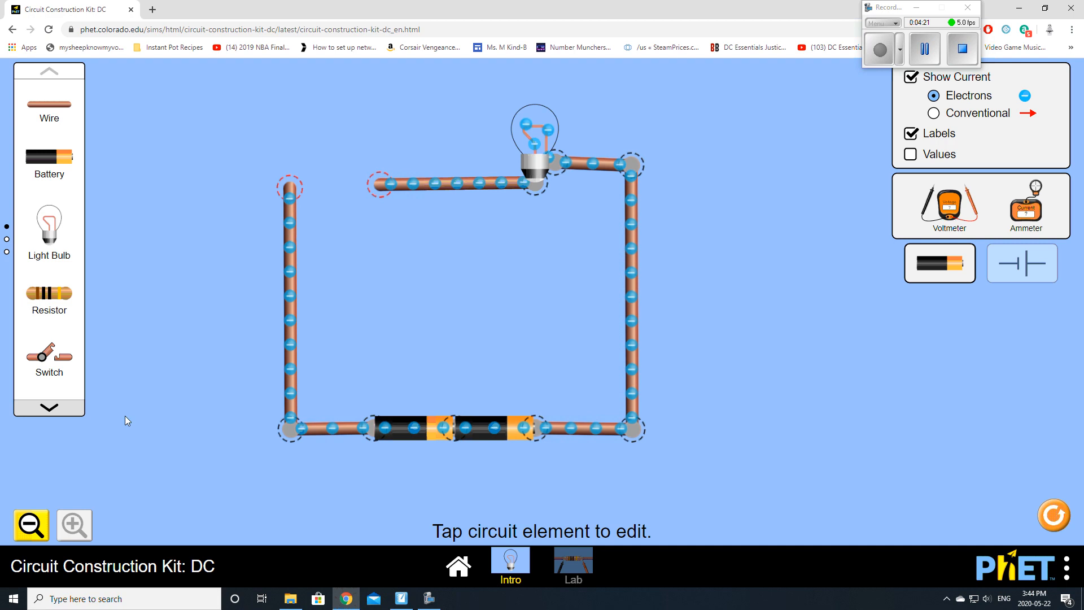
# Step: Bring up the component set with the fuse, dollar bill, paper clip and coin, and join the two open wire ends
pyautogui.click(49, 407)
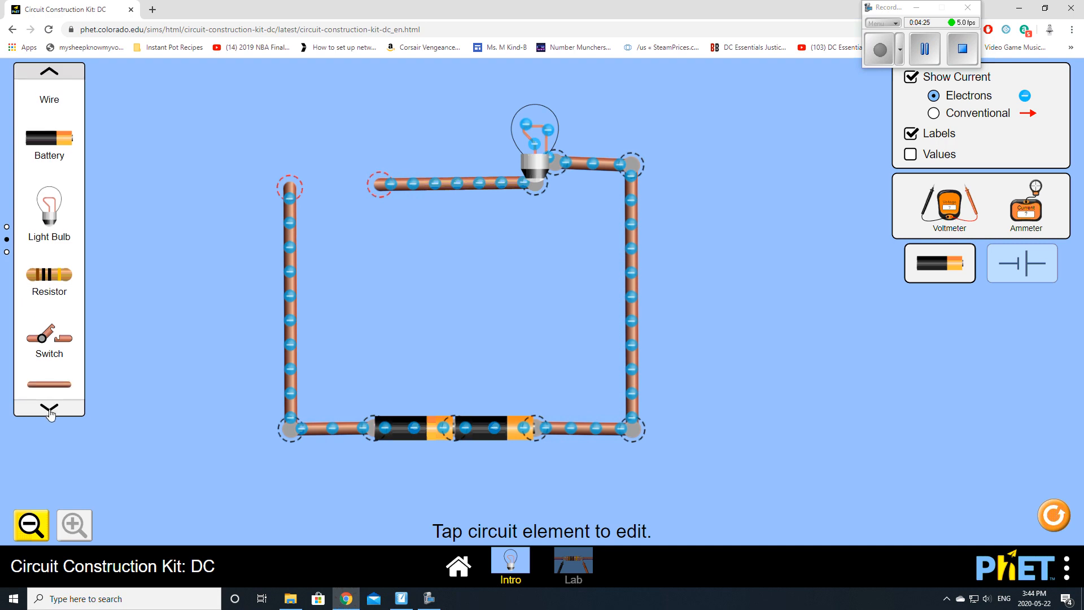
pyautogui.scroll(1, 78, 323)
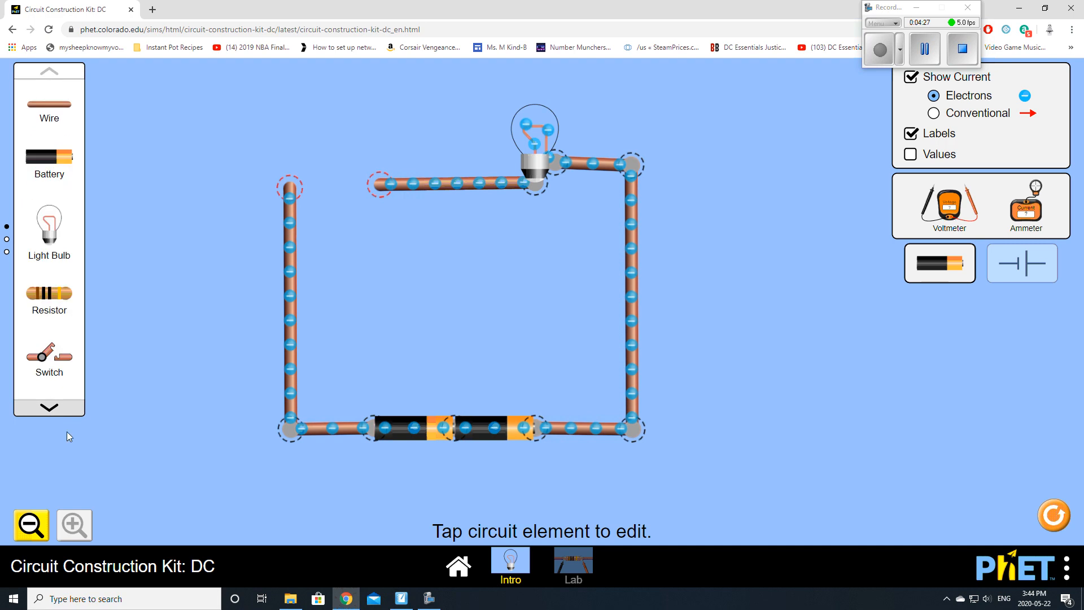
pyautogui.click(50, 408)
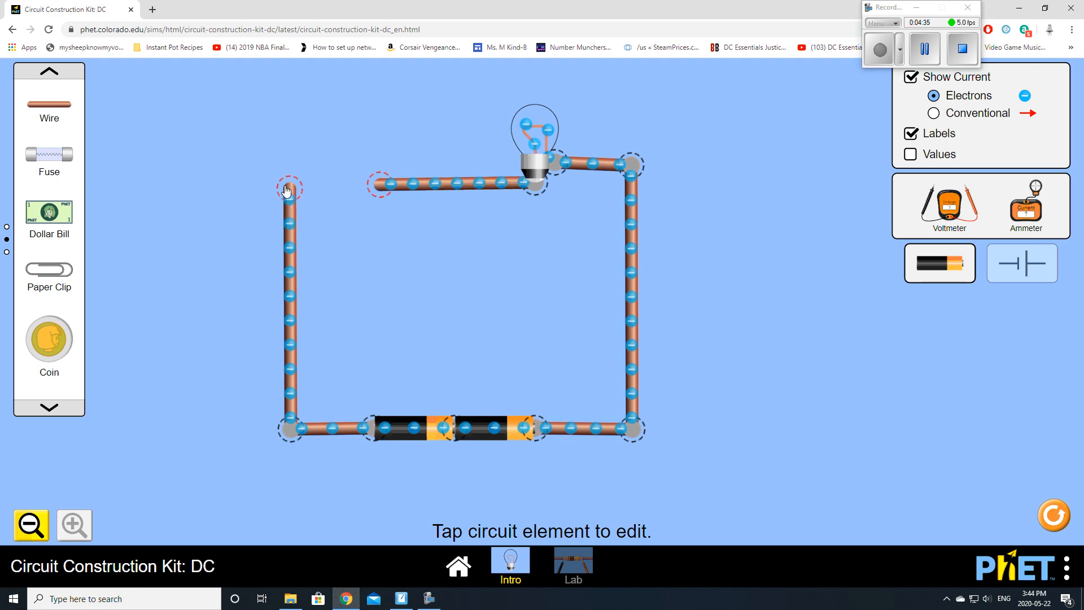
pyautogui.moveTo(287, 192); pyautogui.dragTo(380, 183)
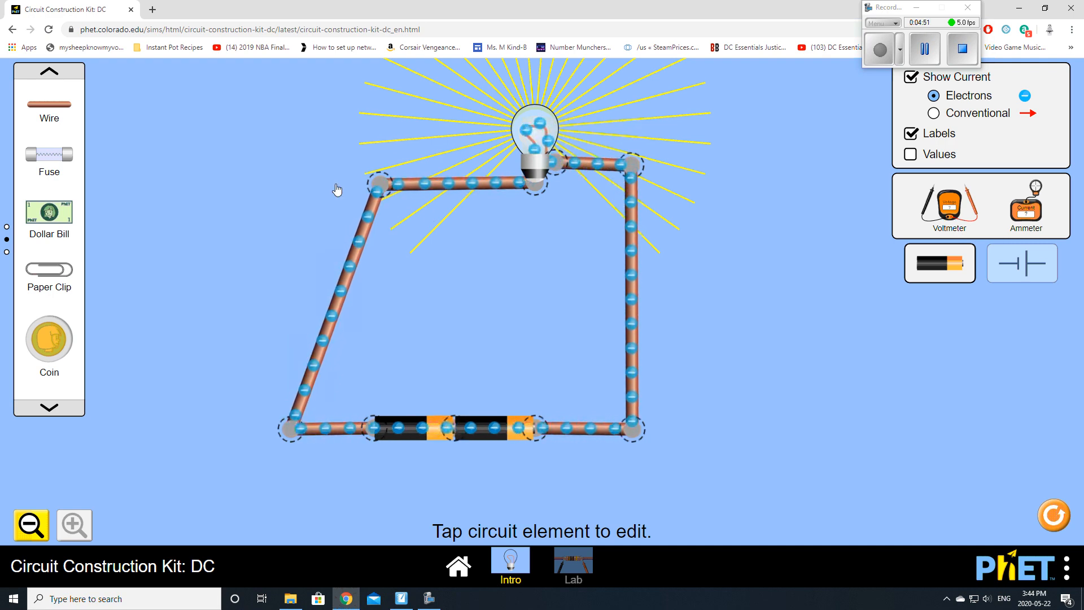
# Step: Split the upper-left wire junction and spread the two ends apart to reopen the gap
pyautogui.click(383, 186)
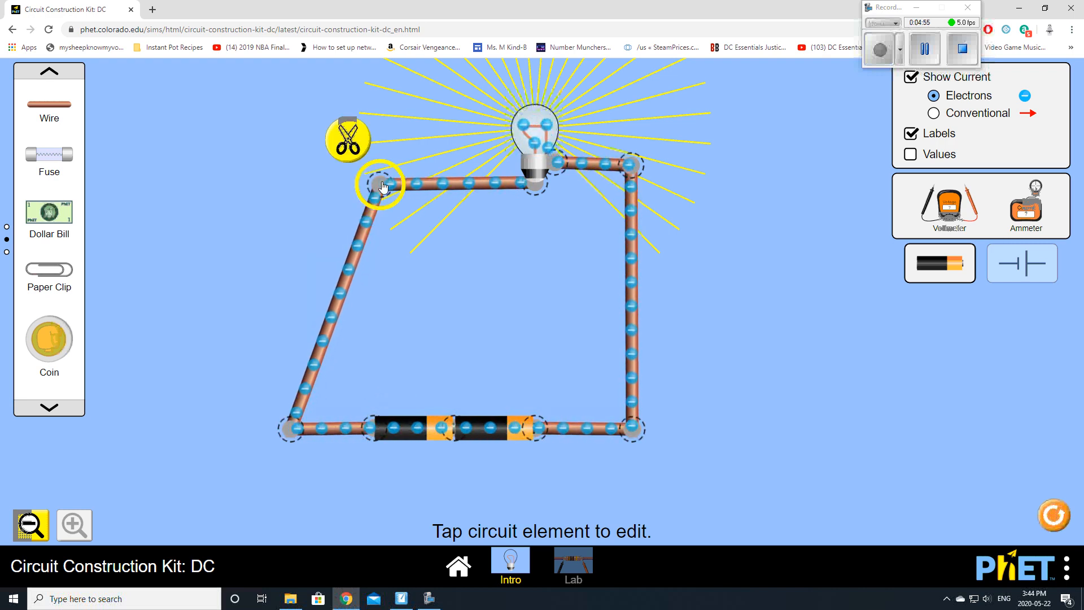
pyautogui.click(351, 138)
pyautogui.moveTo(362, 211); pyautogui.dragTo(295, 190)
pyautogui.moveTo(398, 171); pyautogui.dragTo(391, 186)
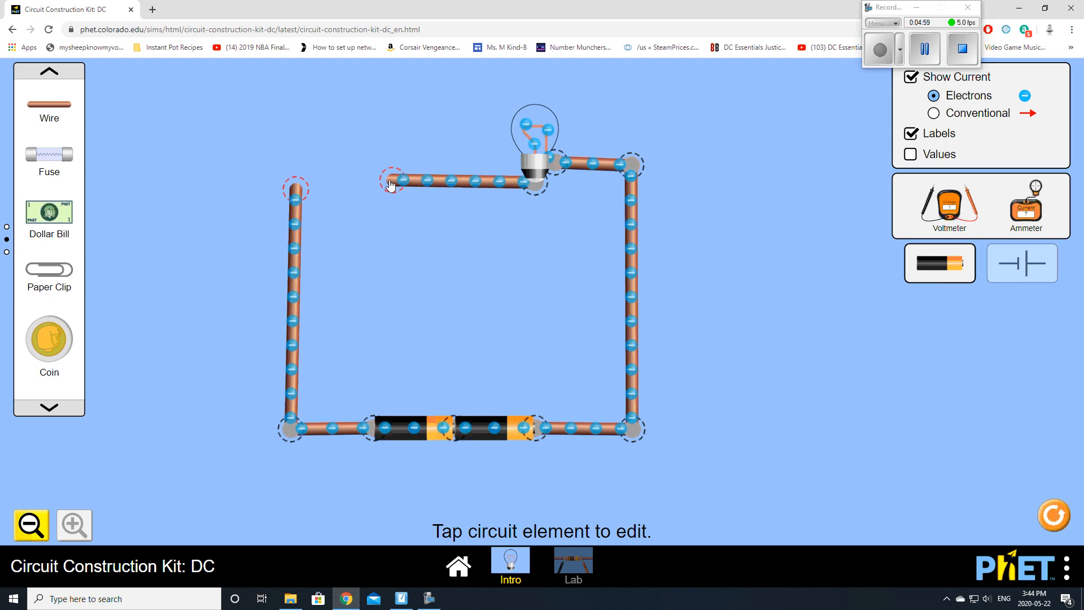
# Step: Add a dollar bill above the gap and attach one end to the light bulb's wire
pyautogui.moveTo(47, 227); pyautogui.dragTo(295, 109)
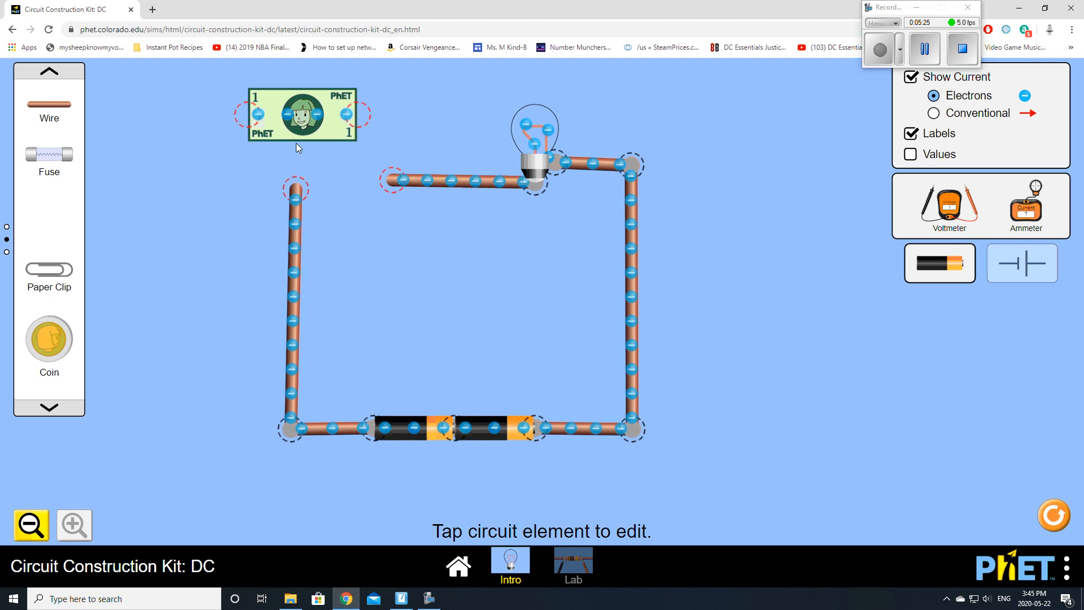
pyautogui.moveTo(314, 118); pyautogui.dragTo(406, 149)
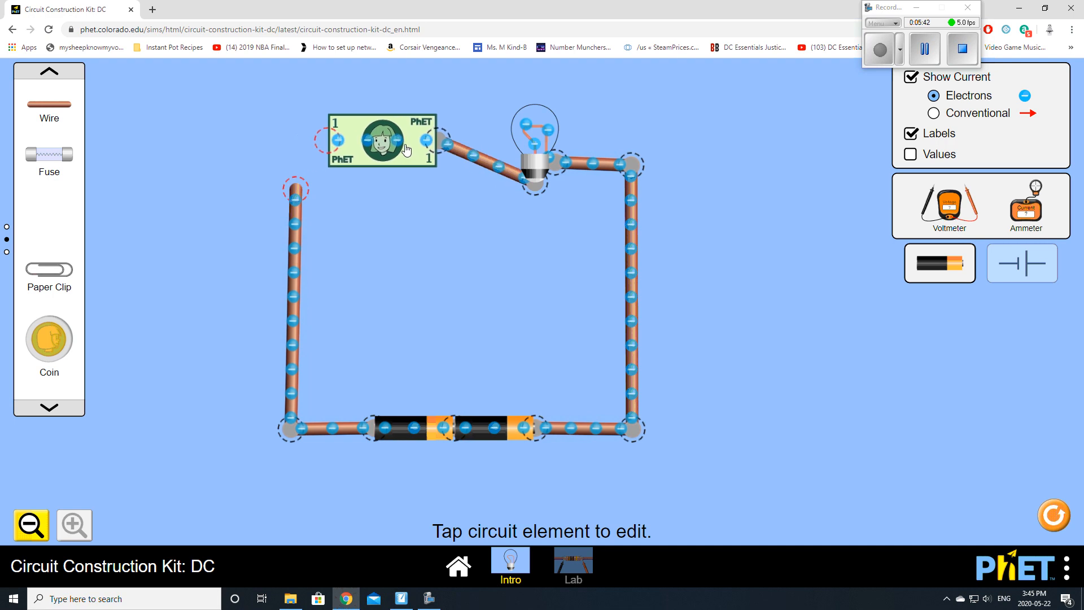
# Step: Split the junction between the two batteries and reconnect them end to end in the lower wire
pyautogui.click(453, 428)
pyautogui.click(452, 375)
pyautogui.moveTo(392, 434); pyautogui.dragTo(482, 434)
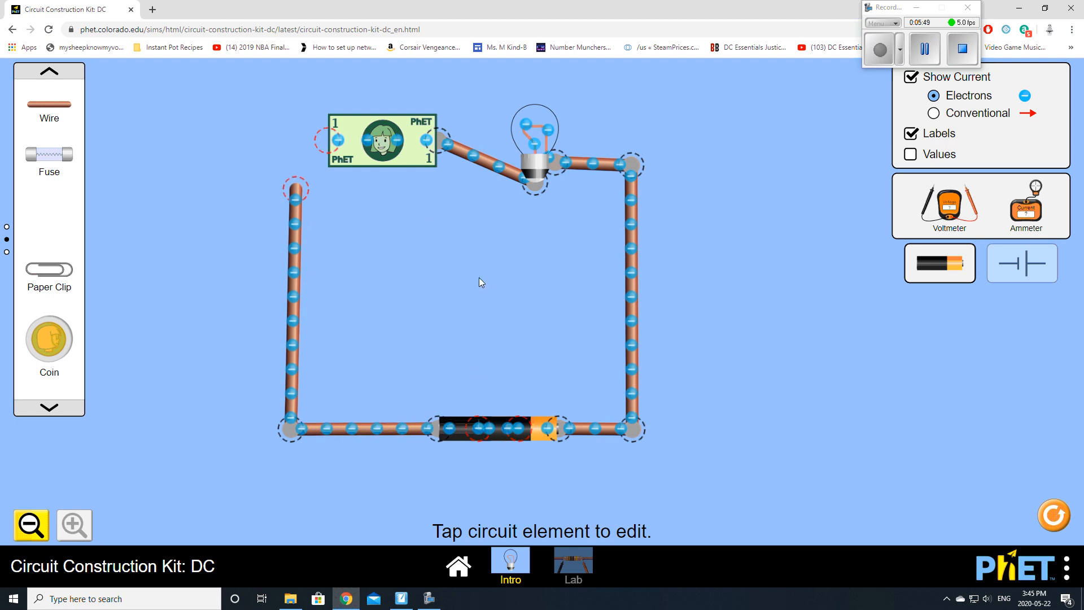
pyautogui.moveTo(479, 433); pyautogui.dragTo(407, 420)
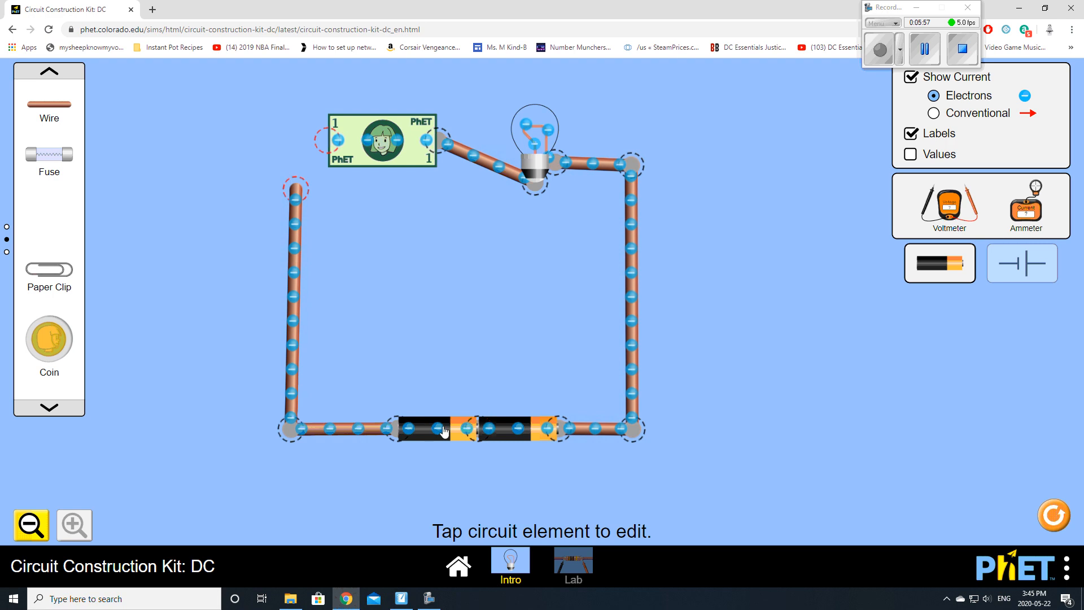
pyautogui.moveTo(464, 415); pyautogui.dragTo(497, 441)
pyautogui.click(375, 289)
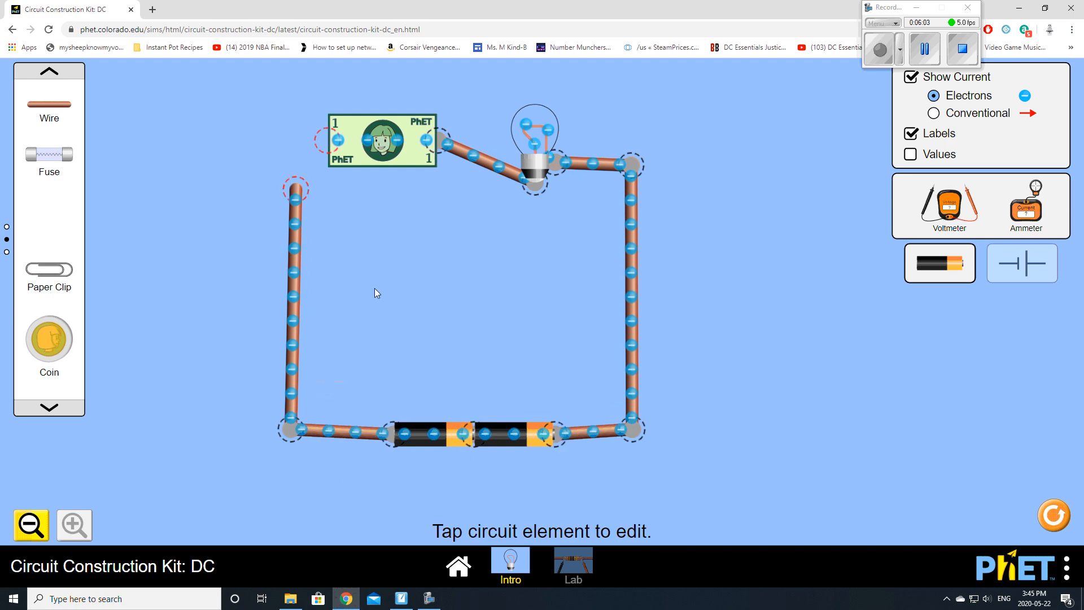
# Step: Connect the open left wire to the free end of the dollar bill and select the bill
pyautogui.moveTo(295, 192); pyautogui.dragTo(349, 175)
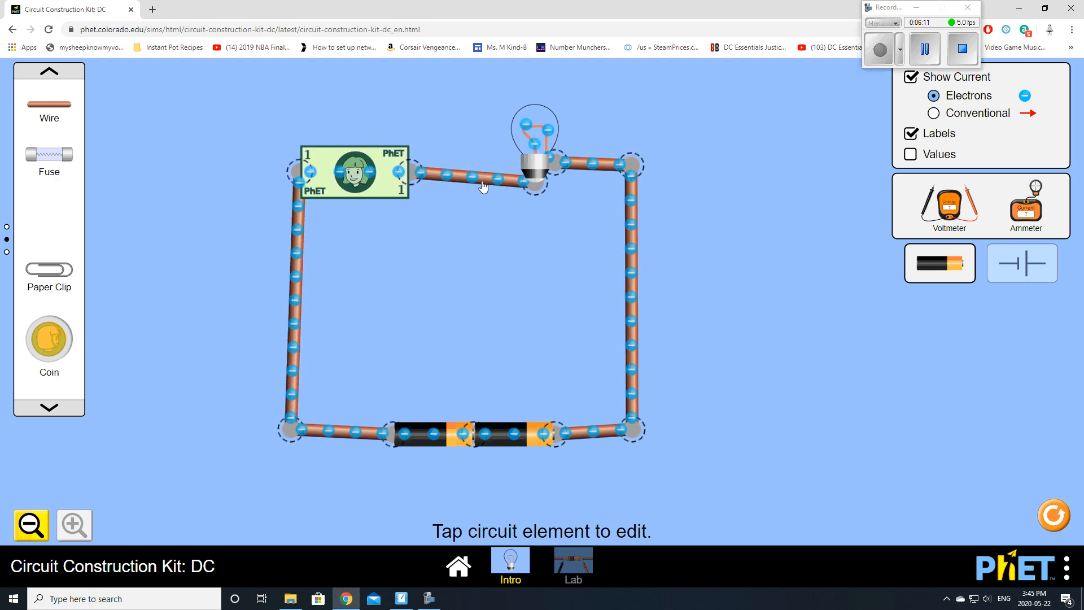
pyautogui.click(342, 185)
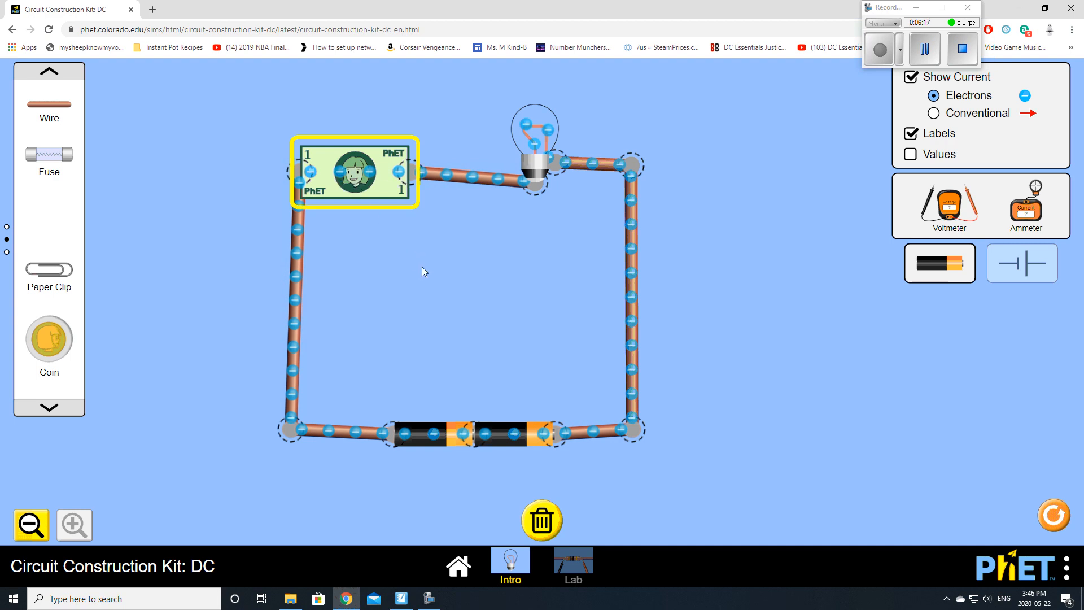
# Step: Split the junction between the dollar bill and the bulb's wire, and delete the bill from the circuit
pyautogui.click(413, 179)
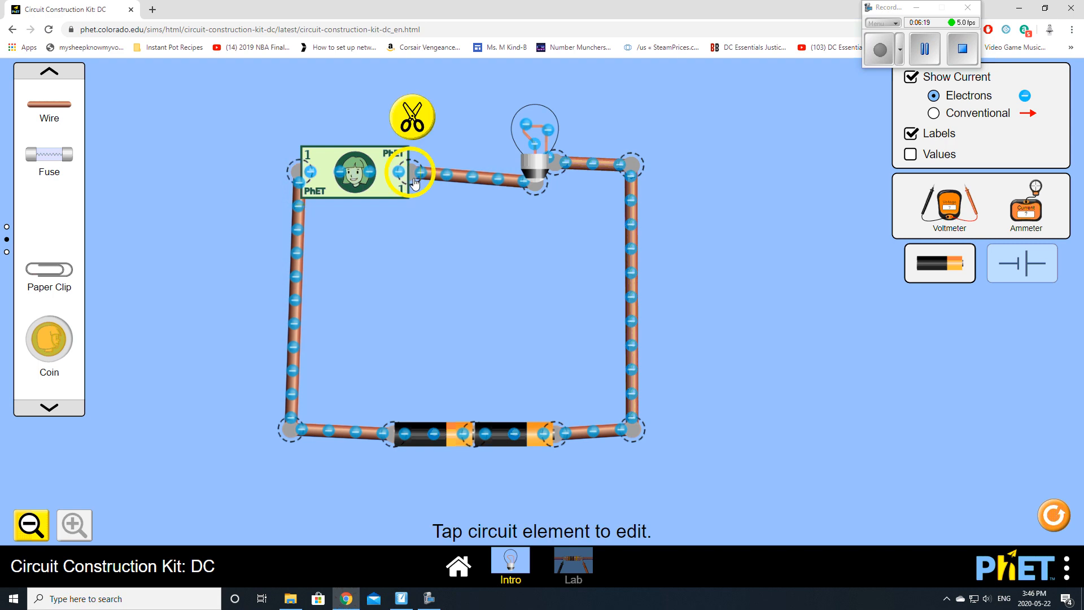
pyautogui.click(413, 119)
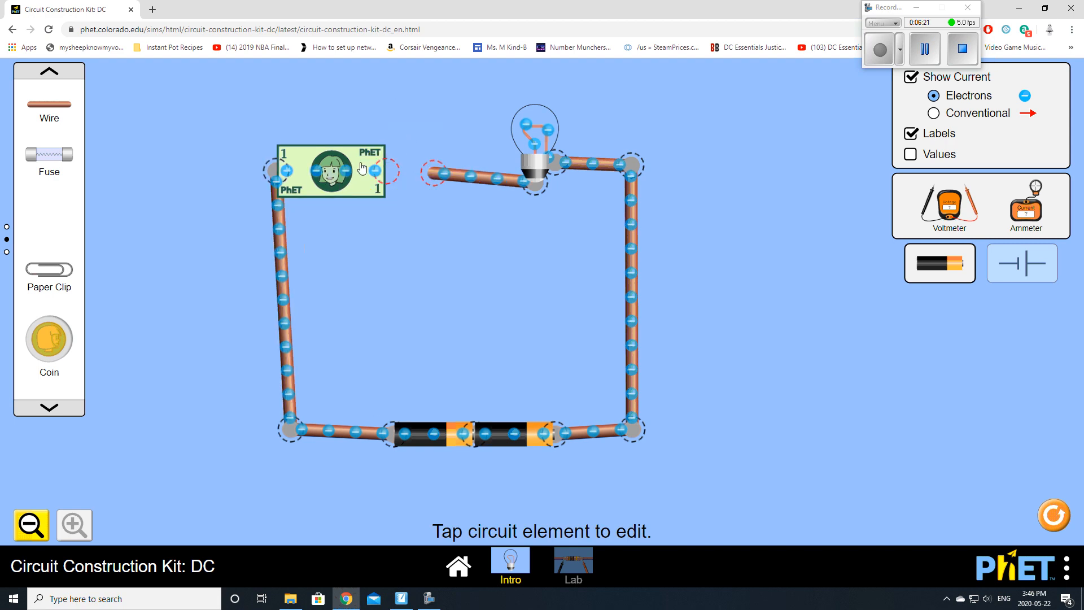
pyautogui.click(333, 178)
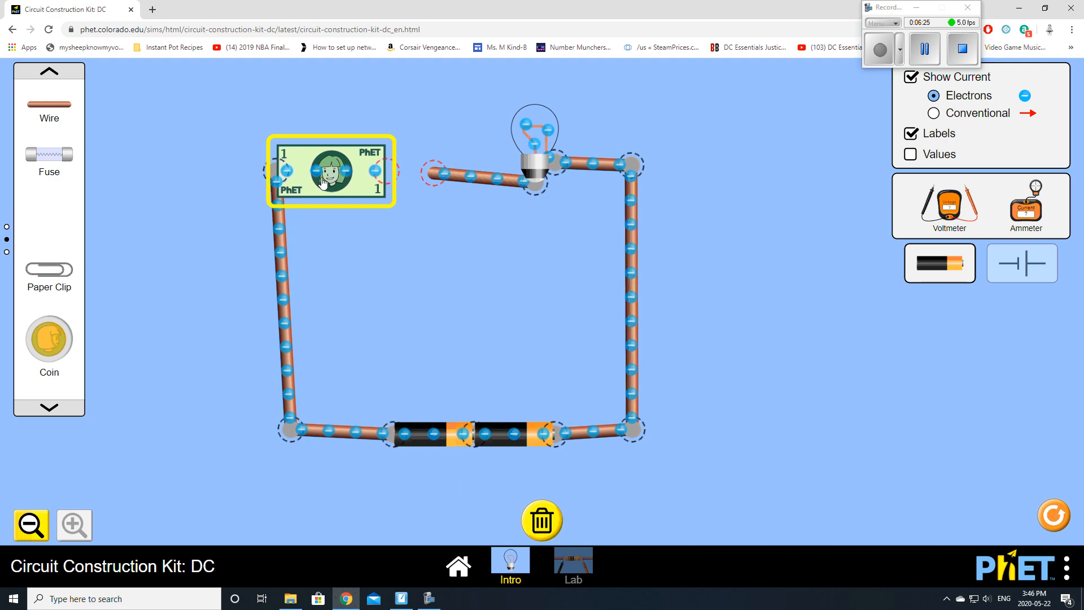
pyautogui.click(542, 522)
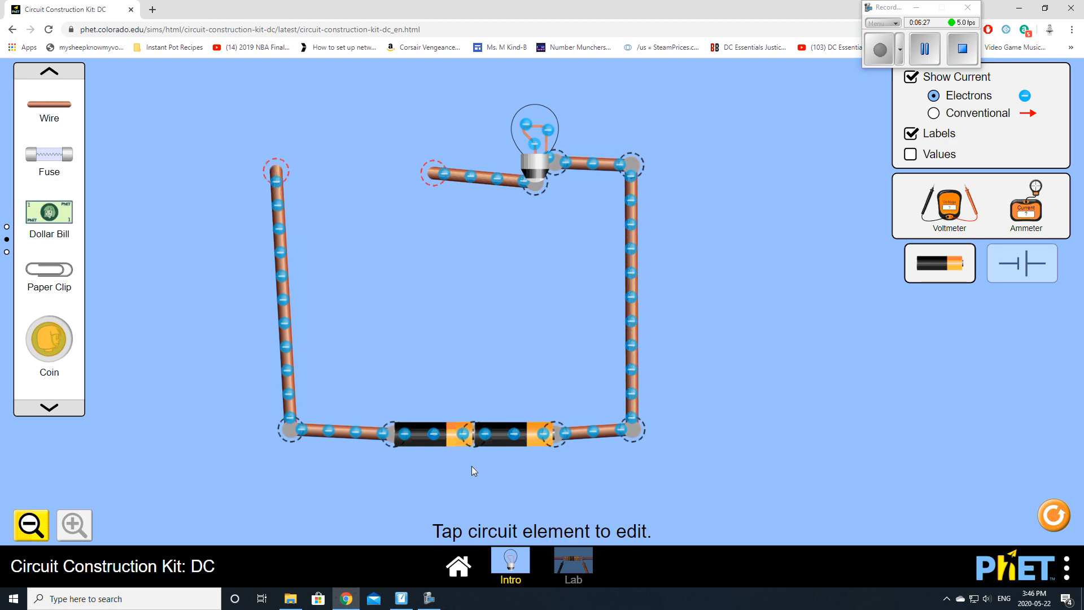
# Step: Bridge the gap between the open wire ends with a paper clip to test it, and delete the clip
pyautogui.moveTo(49, 269); pyautogui.dragTo(355, 137)
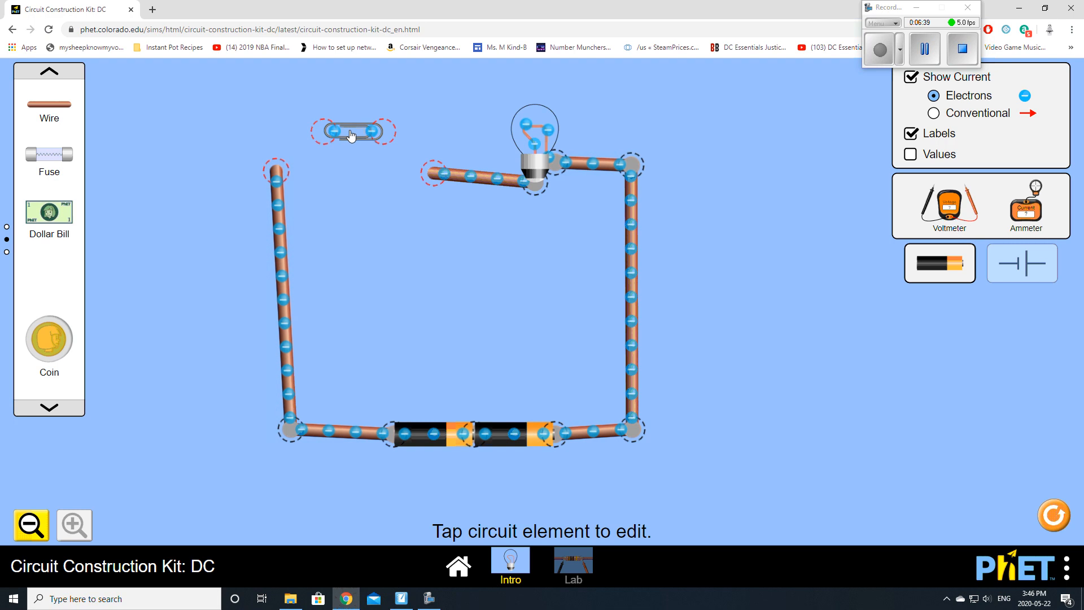
pyautogui.moveTo(350, 136); pyautogui.dragTo(381, 175)
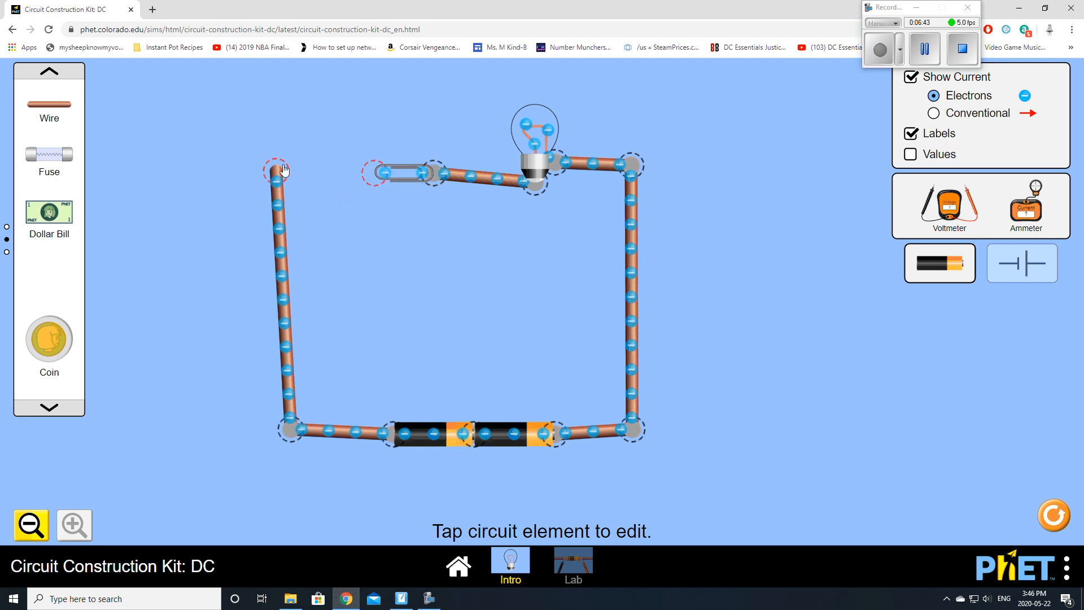
pyautogui.moveTo(276, 176); pyautogui.dragTo(326, 188)
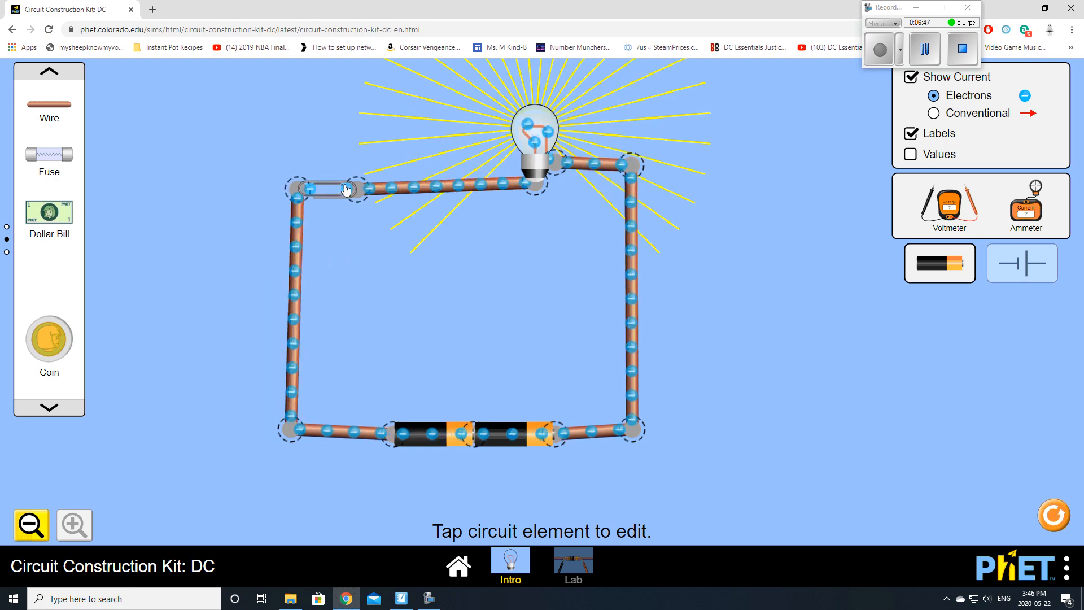
pyautogui.click(303, 203)
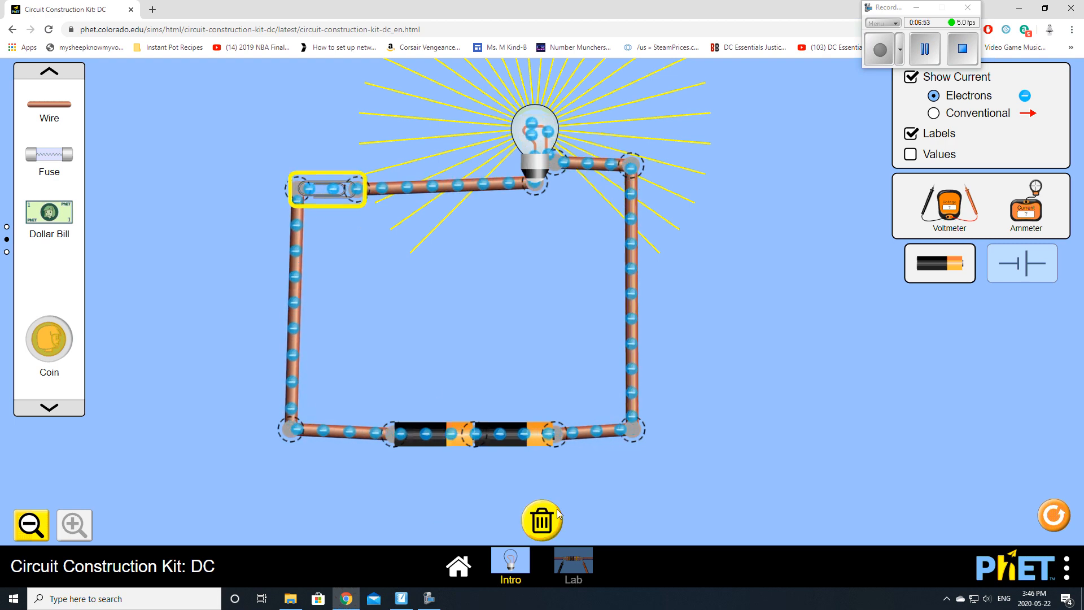
pyautogui.press('Delete')
# Step: Connect a coin between the two open wire ends to test it, and delete the coin
pyautogui.moveTo(48, 348); pyautogui.dragTo(337, 152)
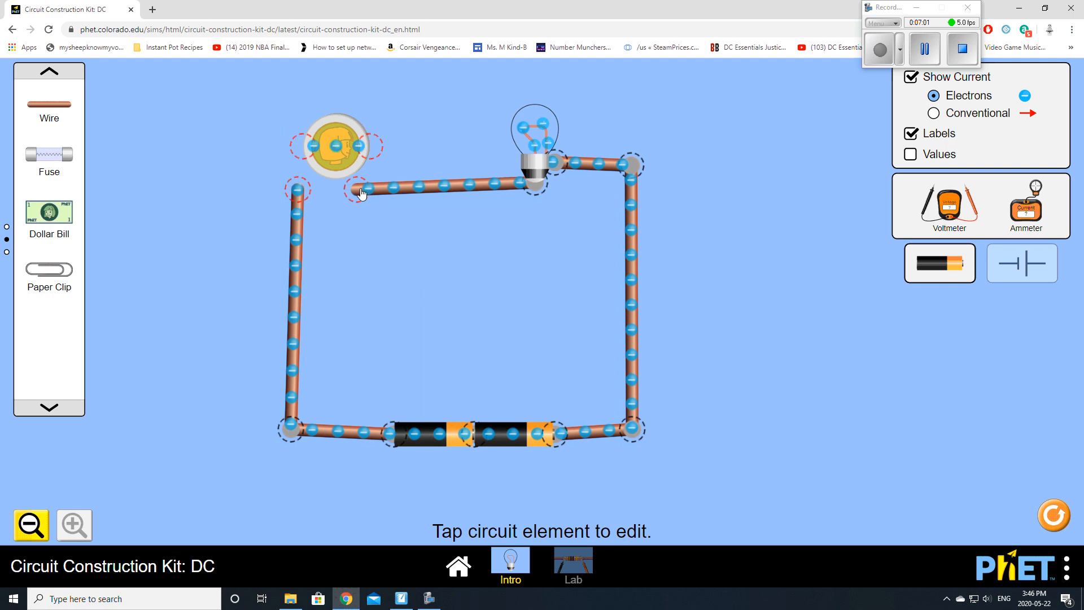
pyautogui.moveTo(356, 196); pyautogui.dragTo(414, 188)
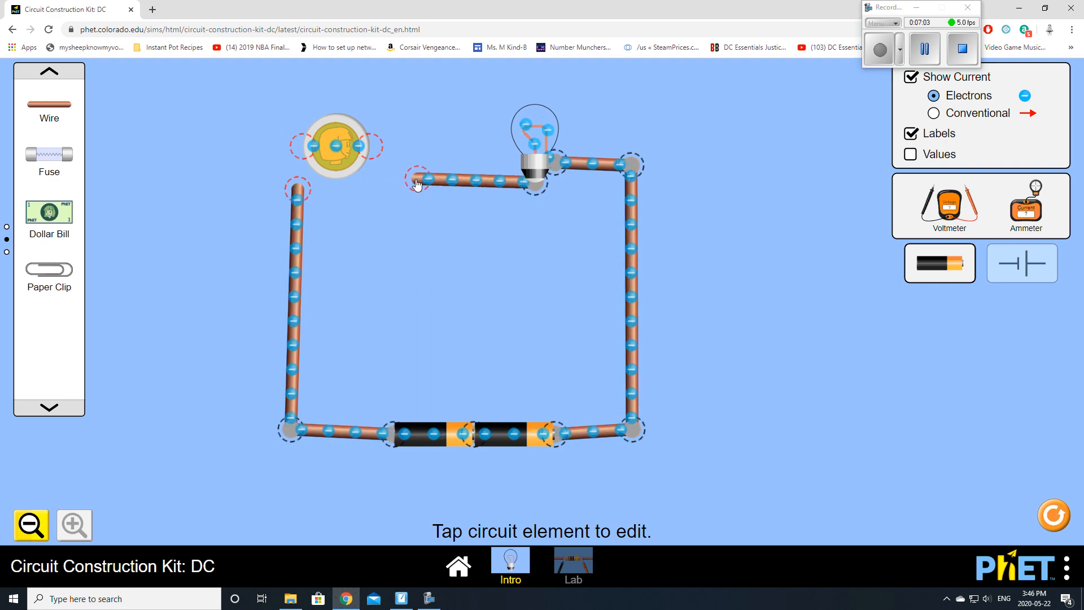
pyautogui.moveTo(417, 184); pyautogui.dragTo(386, 160)
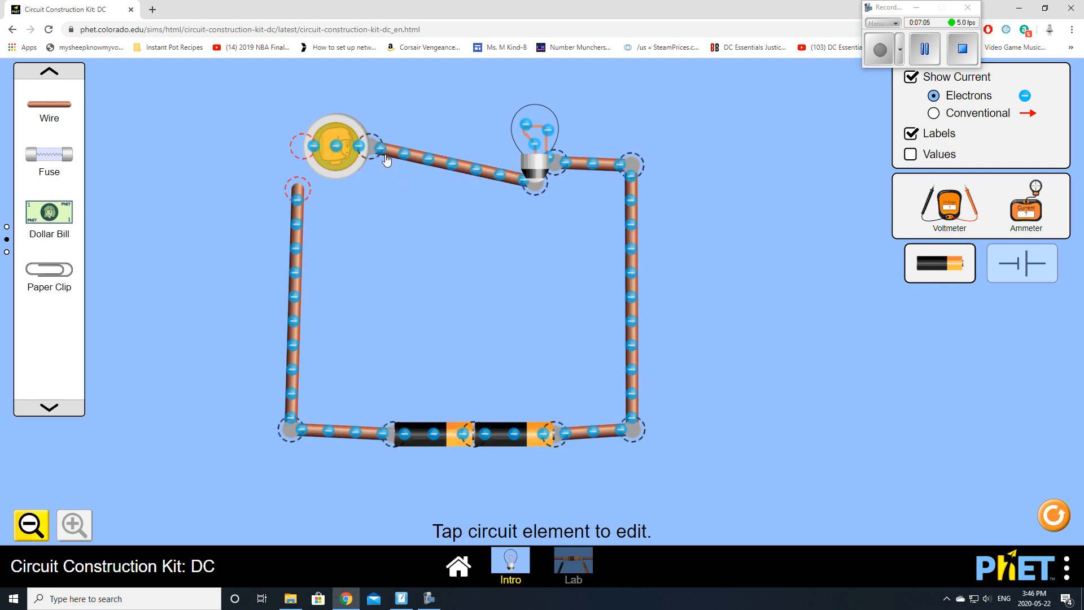
pyautogui.moveTo(299, 198); pyautogui.dragTo(302, 147)
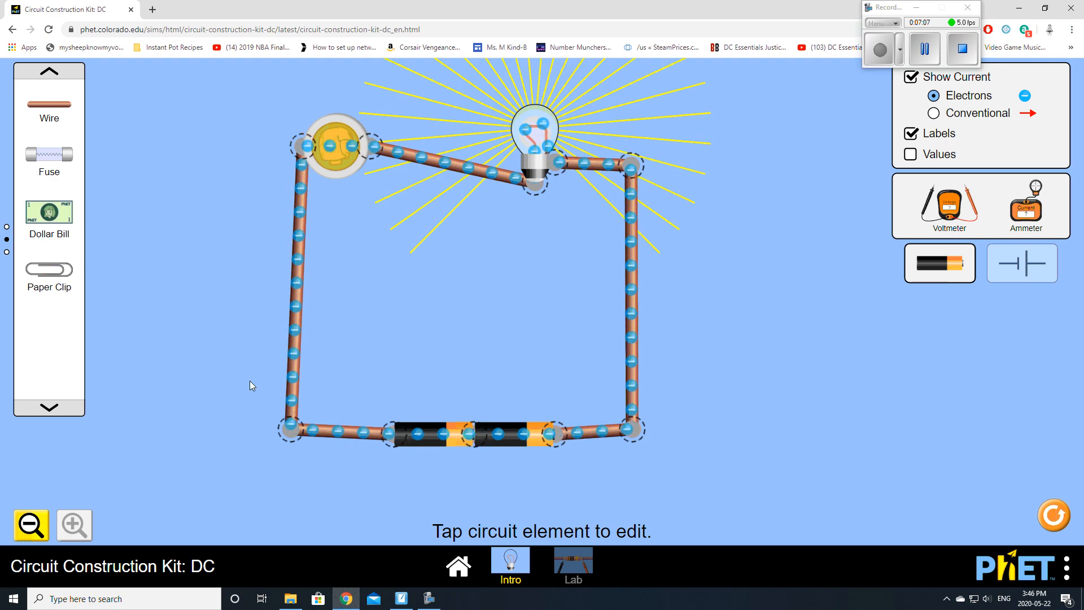
pyautogui.click(369, 157)
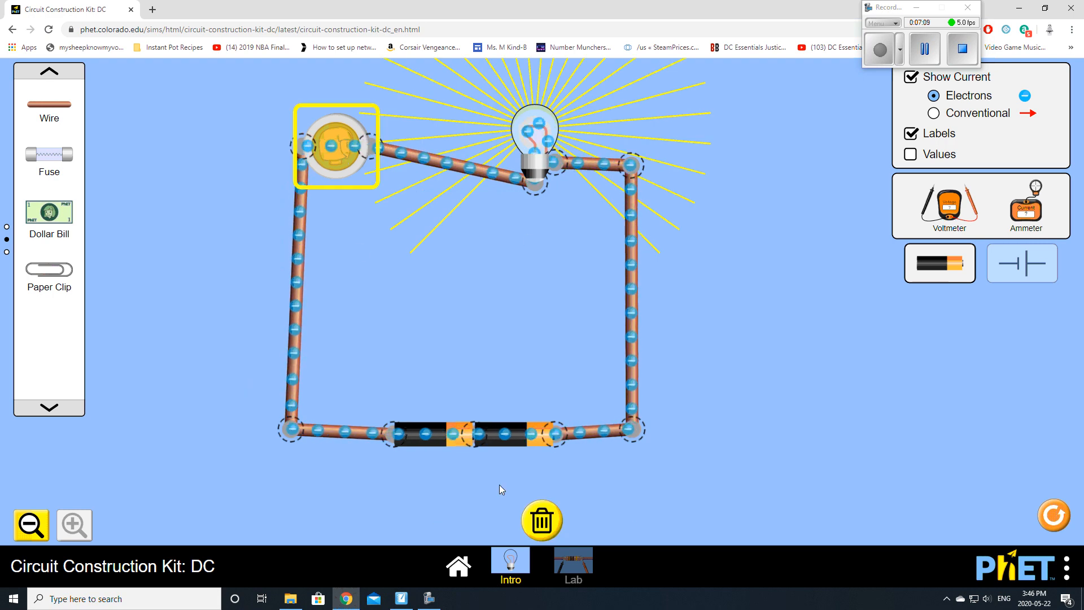
pyautogui.click(542, 516)
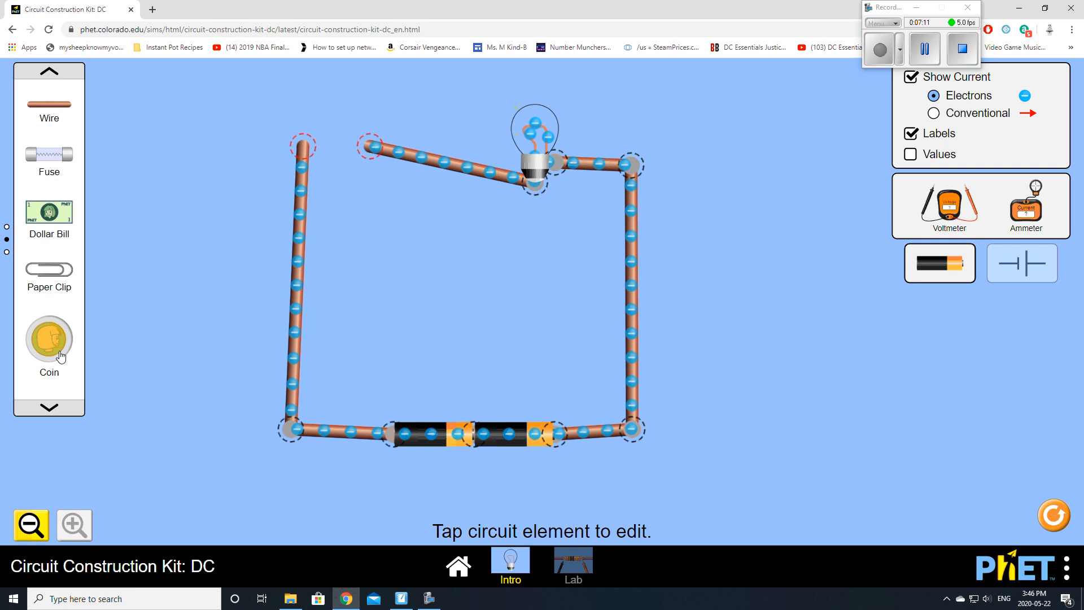
# Step: Bridge the gap between the open wire ends with another wire to test it, and delete that wire
pyautogui.click(48, 407)
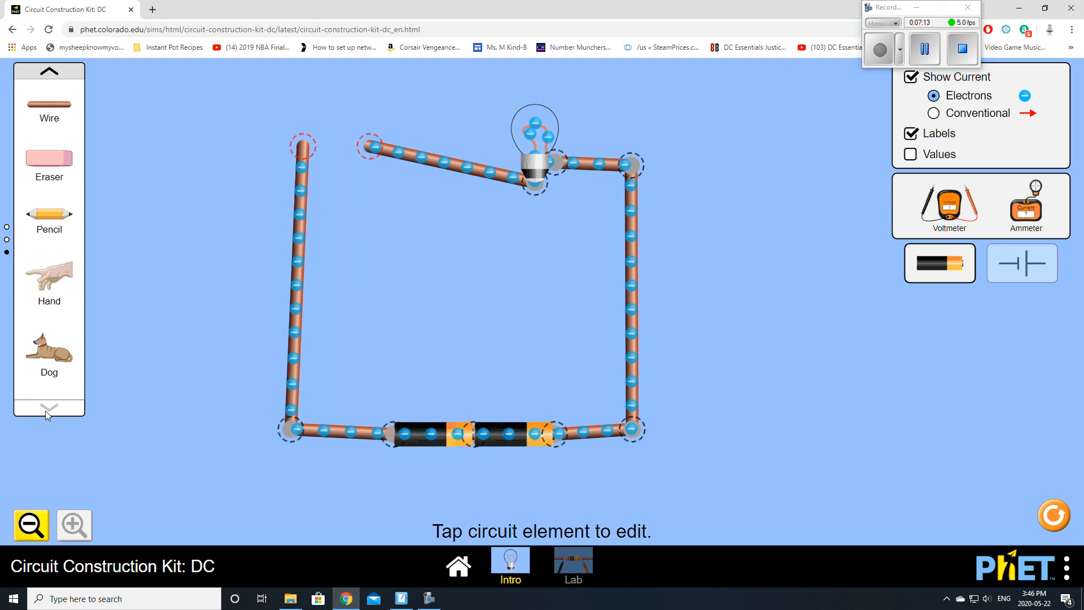
pyautogui.moveTo(49, 107); pyautogui.dragTo(379, 151)
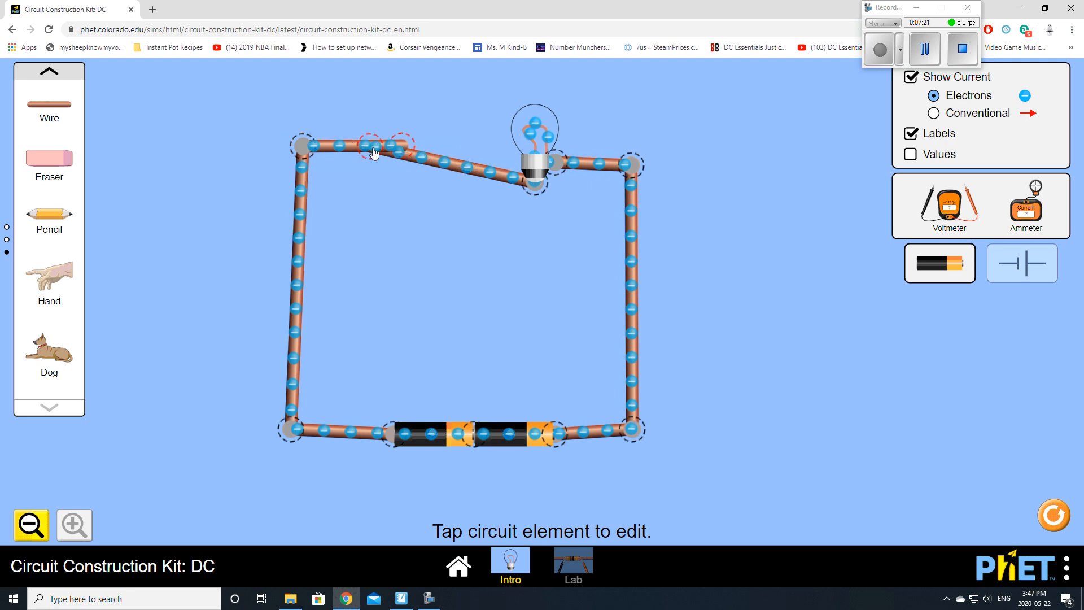
pyautogui.moveTo(372, 151); pyautogui.dragTo(406, 148)
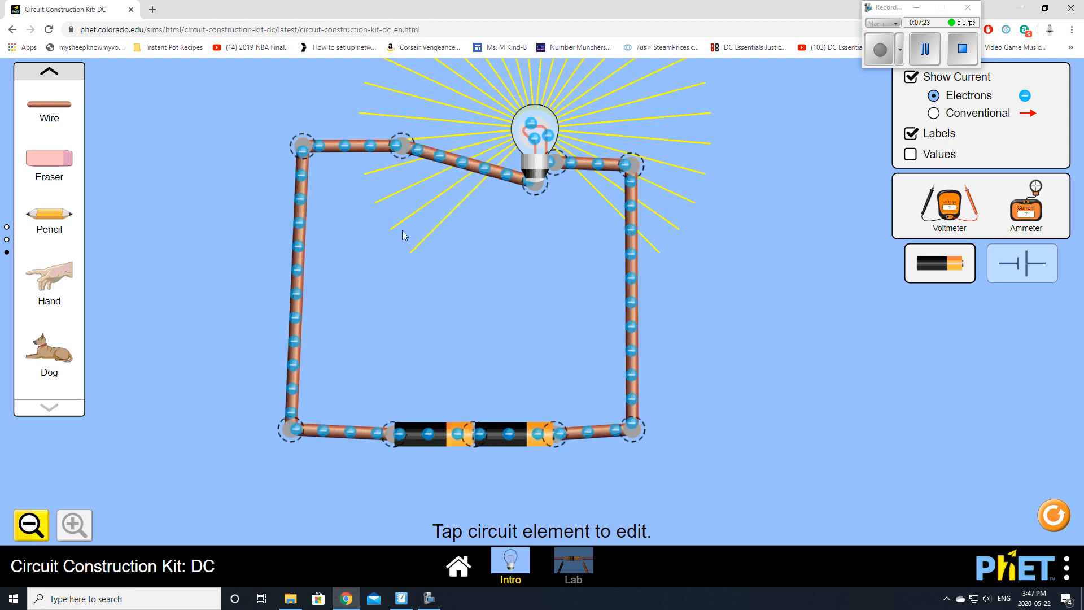
pyautogui.click(359, 147)
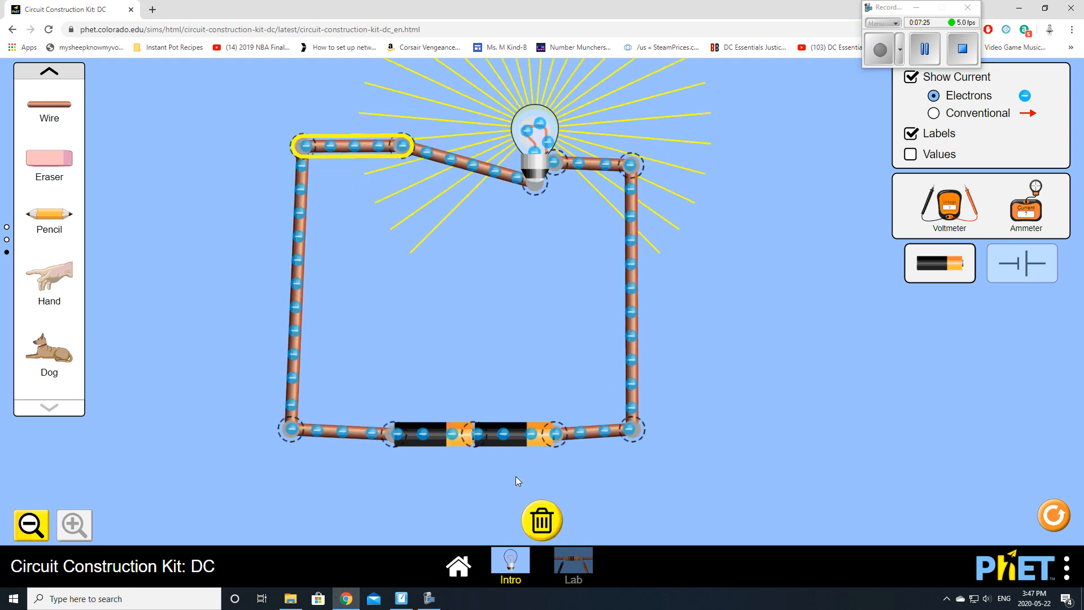
pyautogui.click(543, 517)
# Step: Connect an eraser between the two open wire ends to test it, and delete the eraser
pyautogui.moveTo(411, 156); pyautogui.dragTo(425, 178)
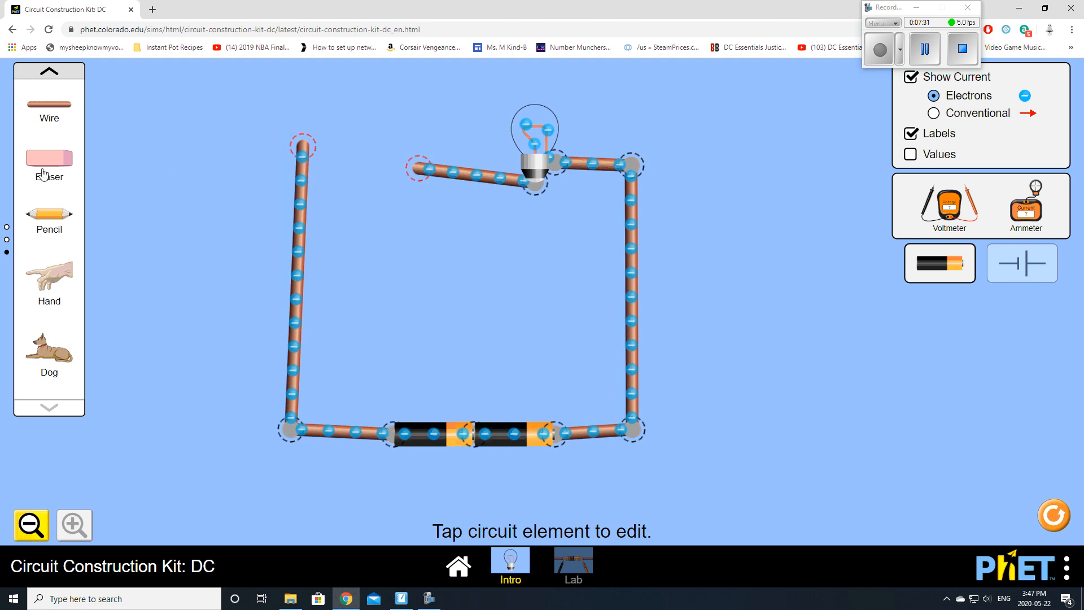
pyautogui.moveTo(47, 164)
pyautogui.mouseDown()
pyautogui.moveTo(135, 116)
pyautogui.moveTo(246, 91)
pyautogui.moveTo(297, 84)
pyautogui.moveTo(355, 97)
pyautogui.mouseUp()
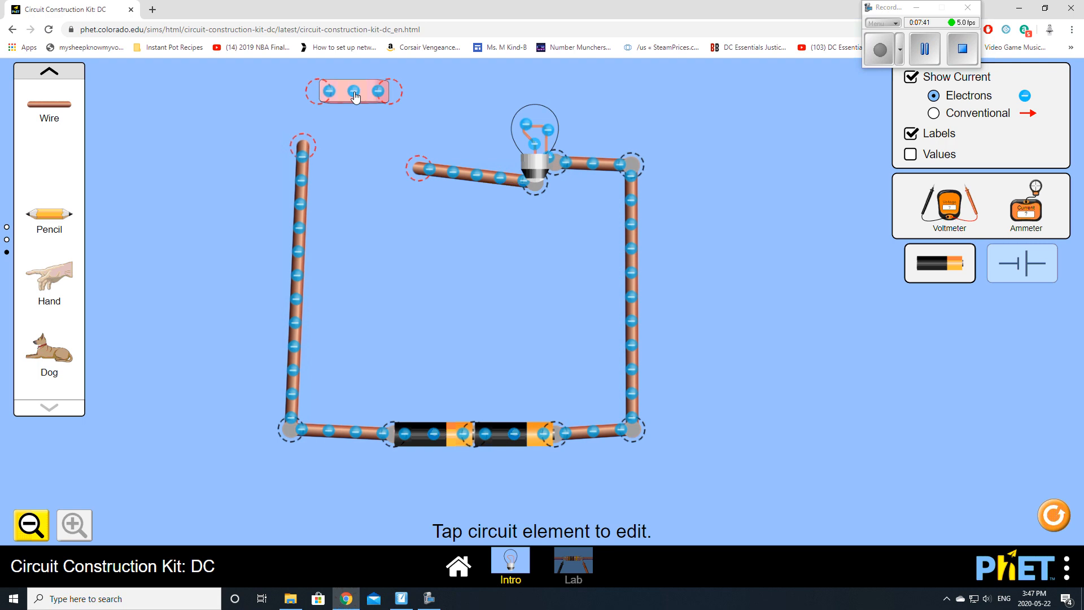
pyautogui.moveTo(356, 98); pyautogui.dragTo(386, 174)
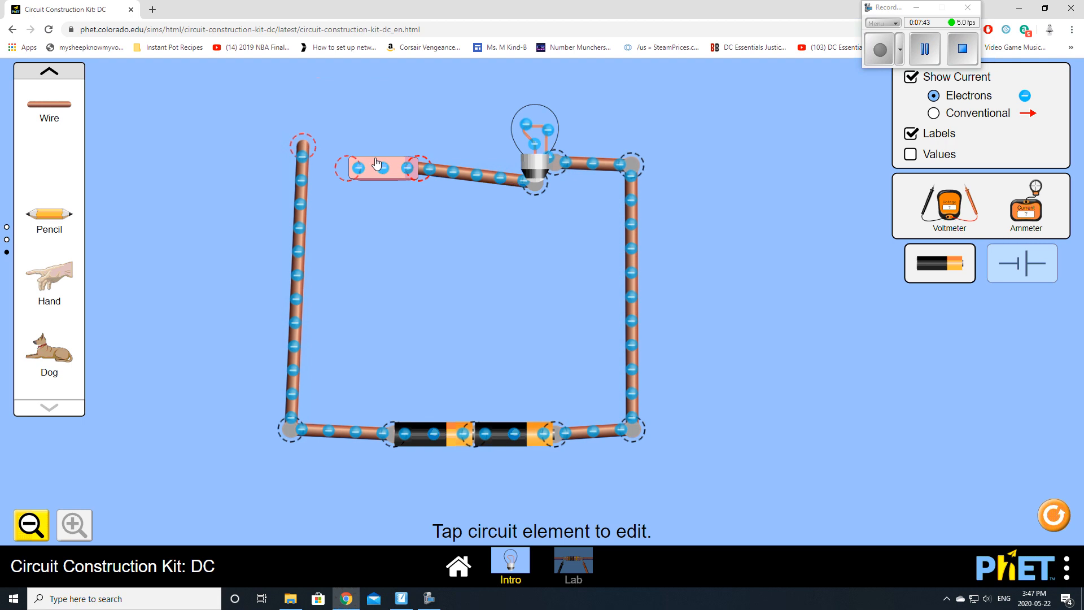
pyautogui.moveTo(302, 148)
pyautogui.mouseDown()
pyautogui.moveTo(326, 173)
pyautogui.moveTo(326, 140)
pyautogui.moveTo(372, 200)
pyautogui.moveTo(346, 184)
pyautogui.mouseUp()
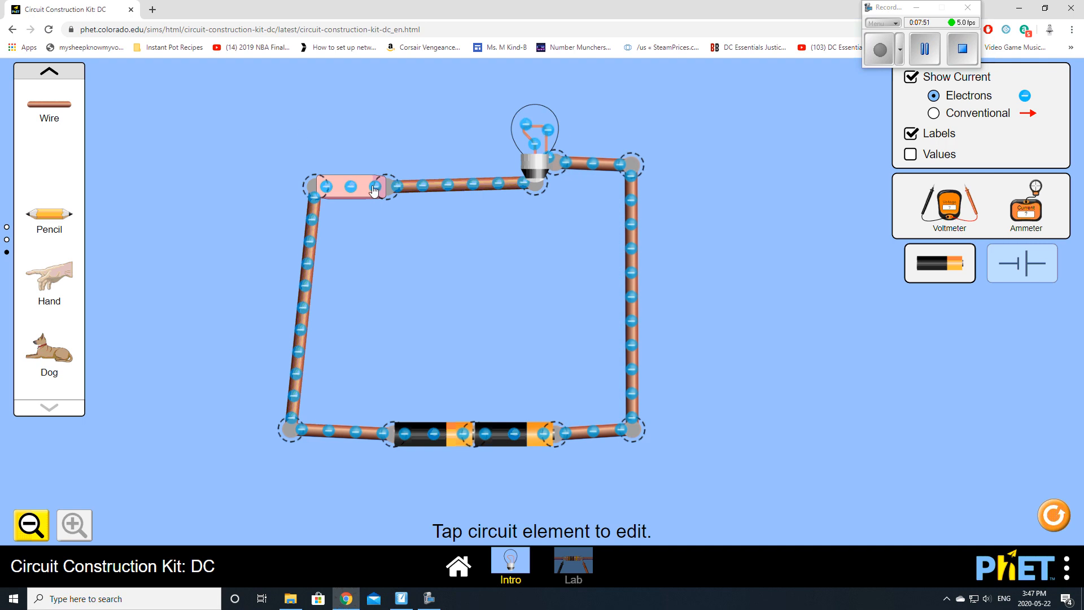
pyautogui.click(350, 190)
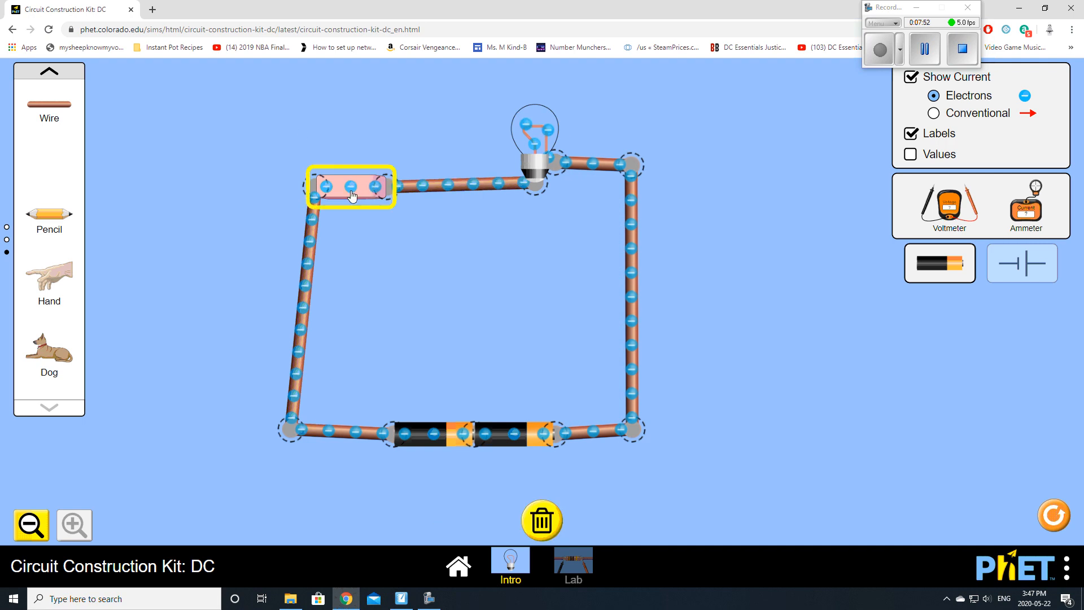
pyautogui.click(542, 526)
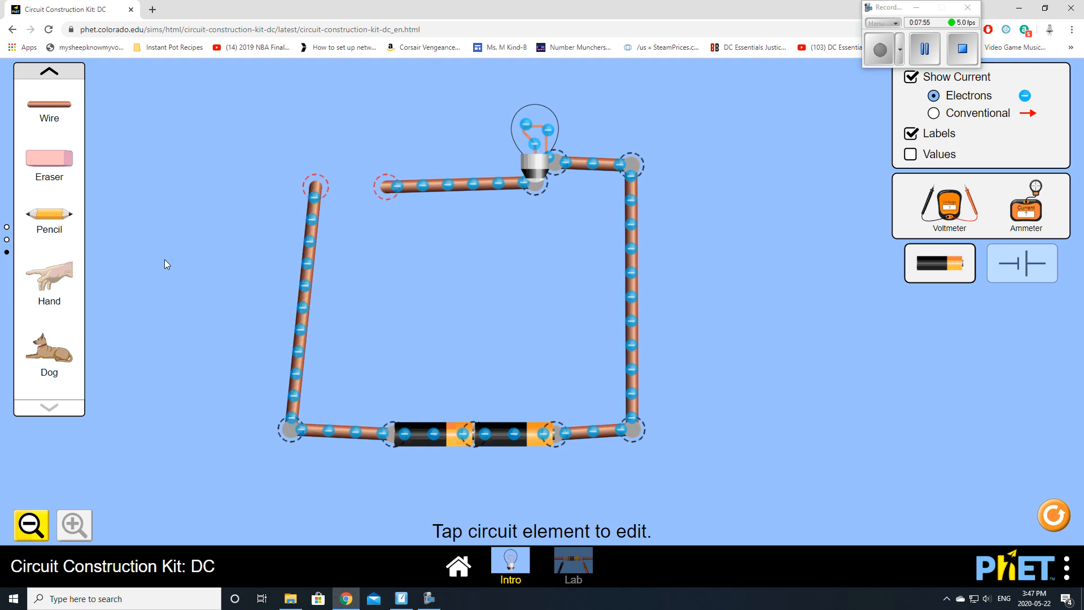
# Step: Place a pencil above the gap in the circuit
pyautogui.moveTo(74, 225)
pyautogui.mouseDown()
pyautogui.moveTo(169, 151)
pyautogui.moveTo(323, 130)
pyautogui.mouseUp()
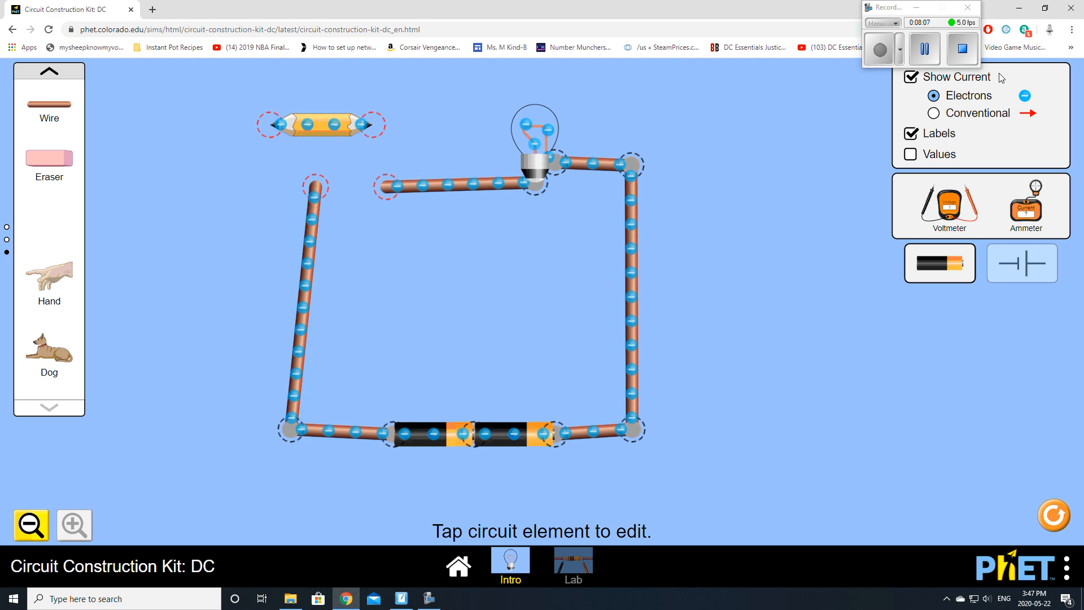
pyautogui.click(924, 49)
pyautogui.click(880, 51)
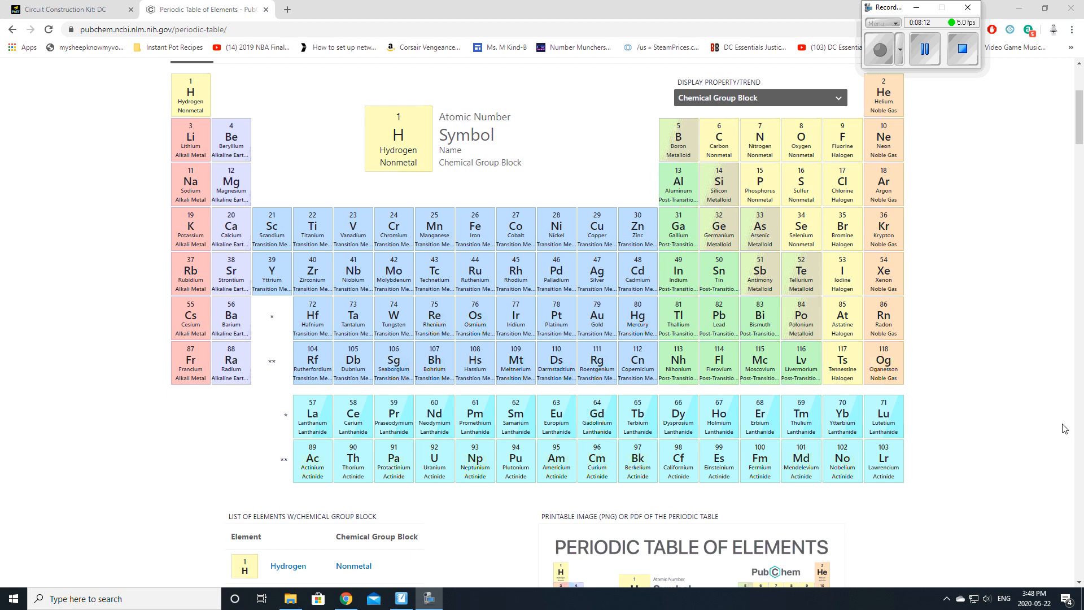
# Step: Look up the details of lead (Pb) in the PubChem periodic table, and close them
pyautogui.click(720, 318)
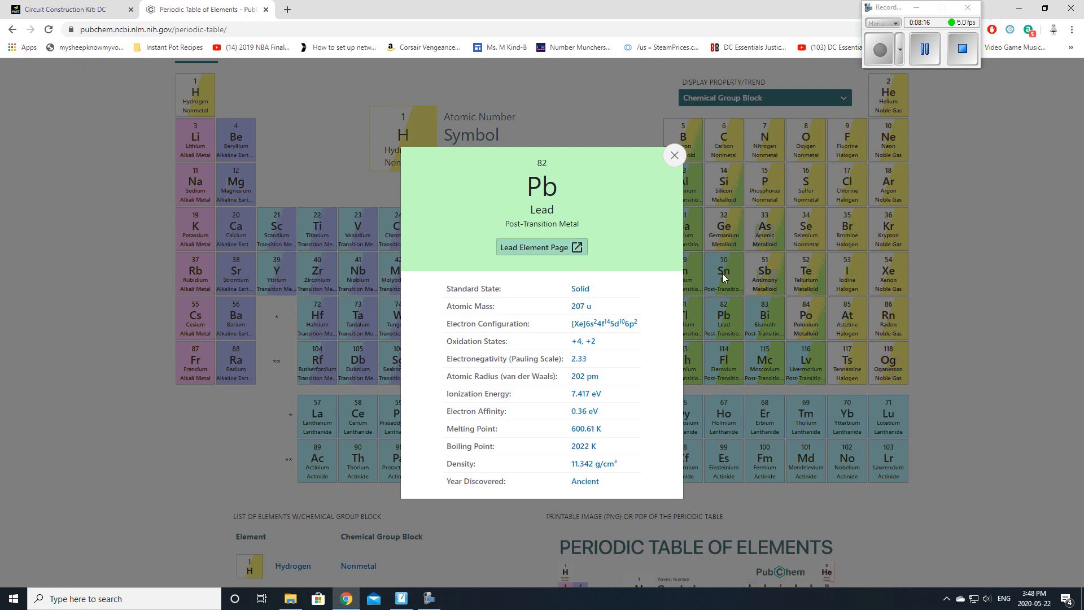
pyautogui.click(675, 156)
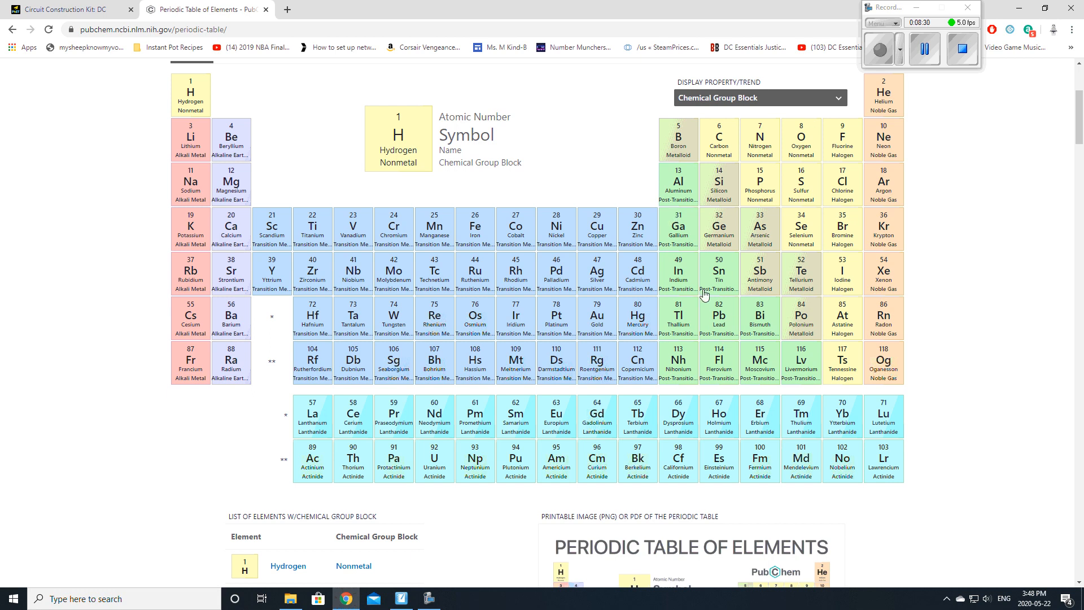
pyautogui.click(720, 319)
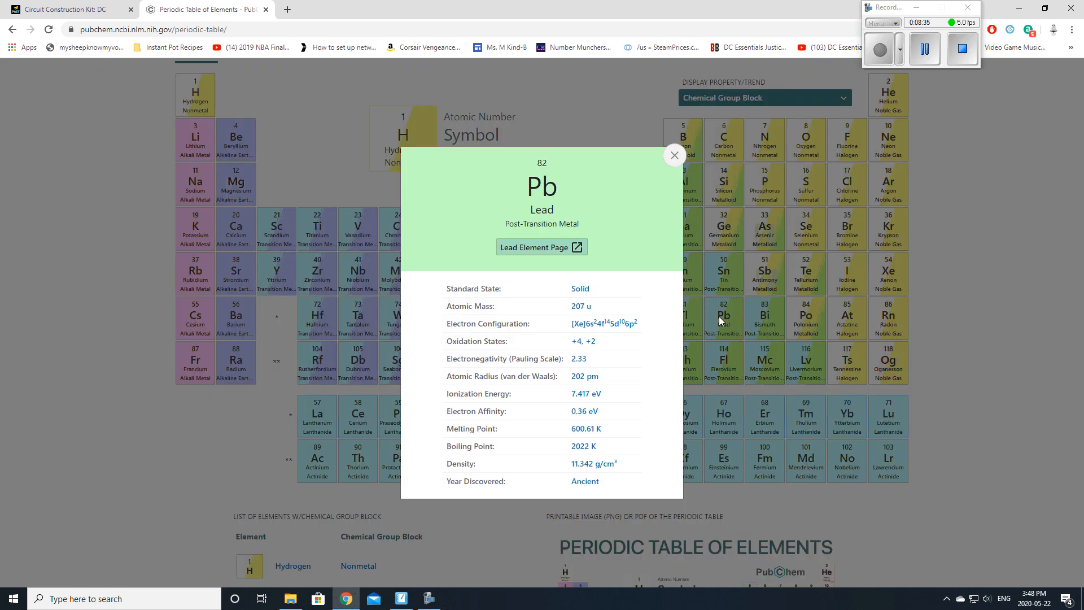
pyautogui.doubleClick(542, 208)
pyautogui.click(675, 157)
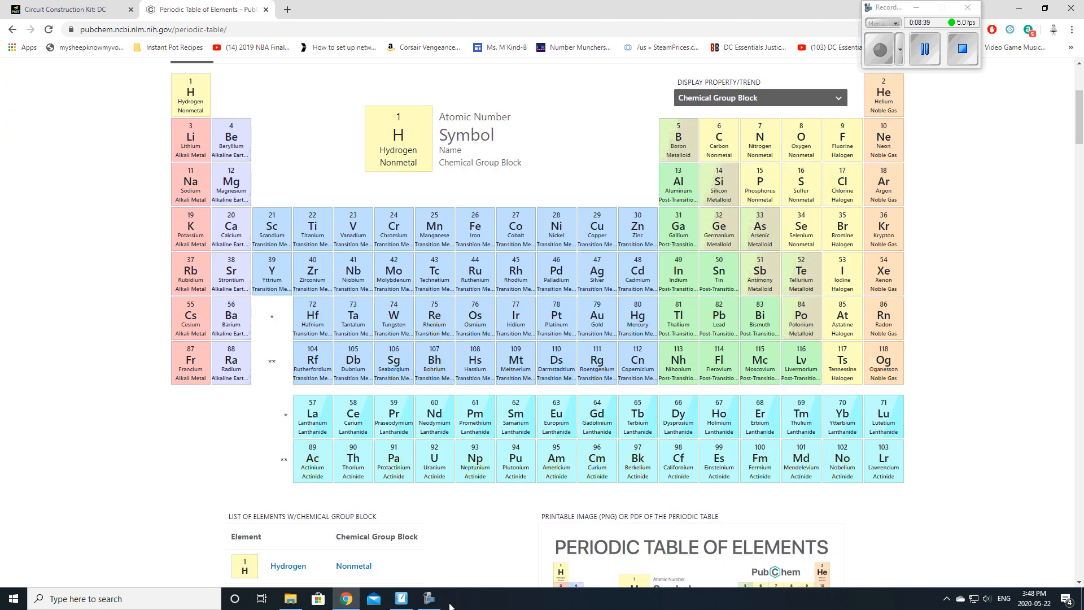
# Step: Switch back to the Circuit Construction Kit: DC simulation in the browser
pyautogui.click(407, 603)
pyautogui.click(346, 600)
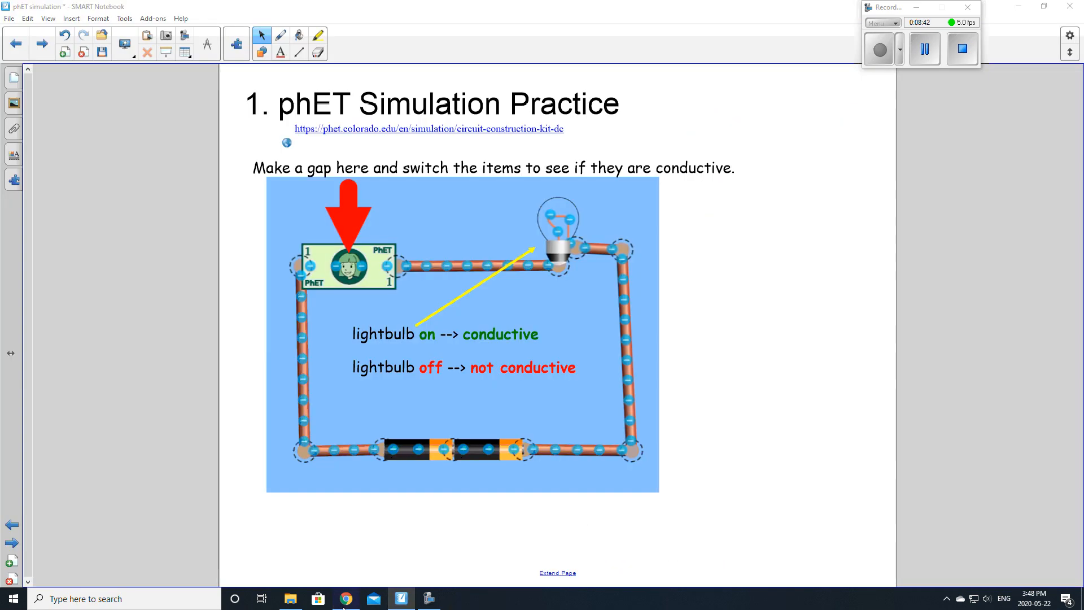
pyautogui.click(67, 10)
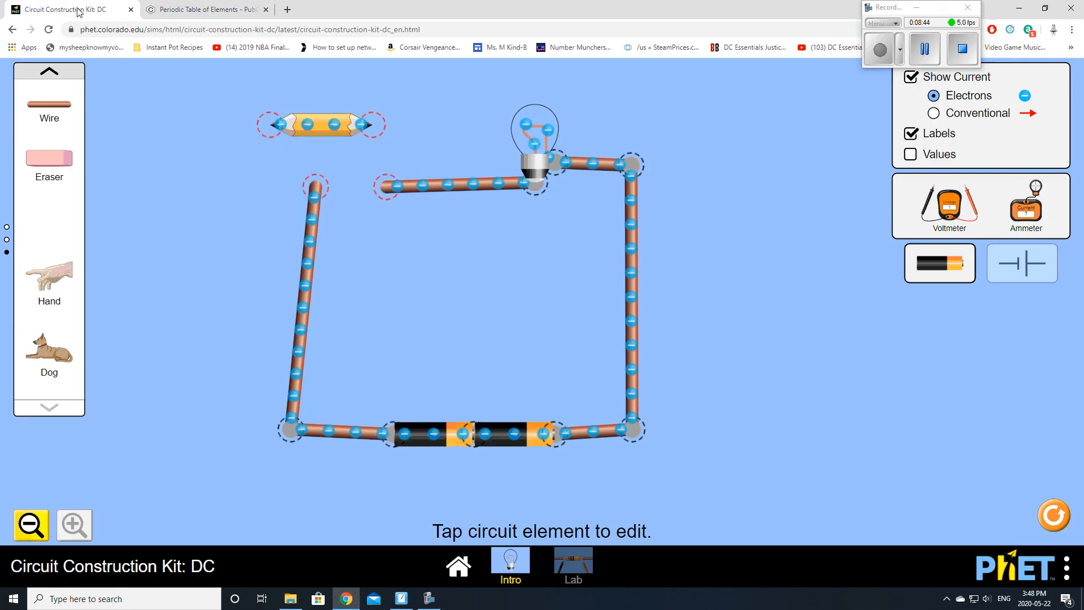
# Step: Widen the gap and connect the pencil between the open wire ends to test it, then delete the pencil
pyautogui.moveTo(315, 195); pyautogui.dragTo(275, 196)
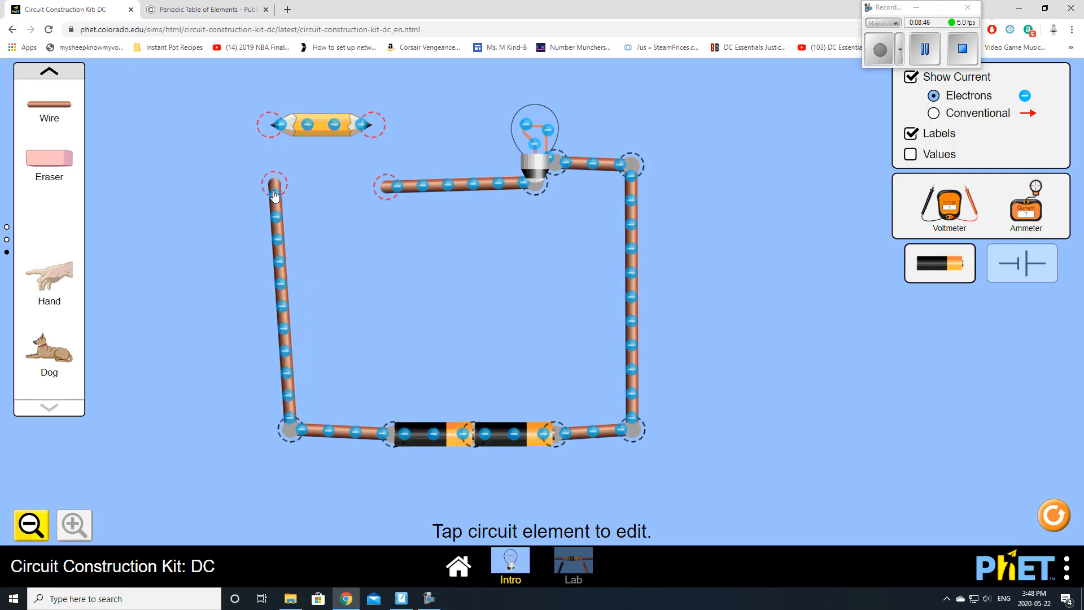
pyautogui.moveTo(313, 125)
pyautogui.mouseDown()
pyautogui.moveTo(339, 146)
pyautogui.moveTo(335, 184)
pyautogui.moveTo(347, 180)
pyautogui.mouseUp()
pyautogui.moveTo(305, 244)
pyautogui.mouseDown()
pyautogui.moveTo(306, 174)
pyautogui.moveTo(274, 183)
pyautogui.mouseUp()
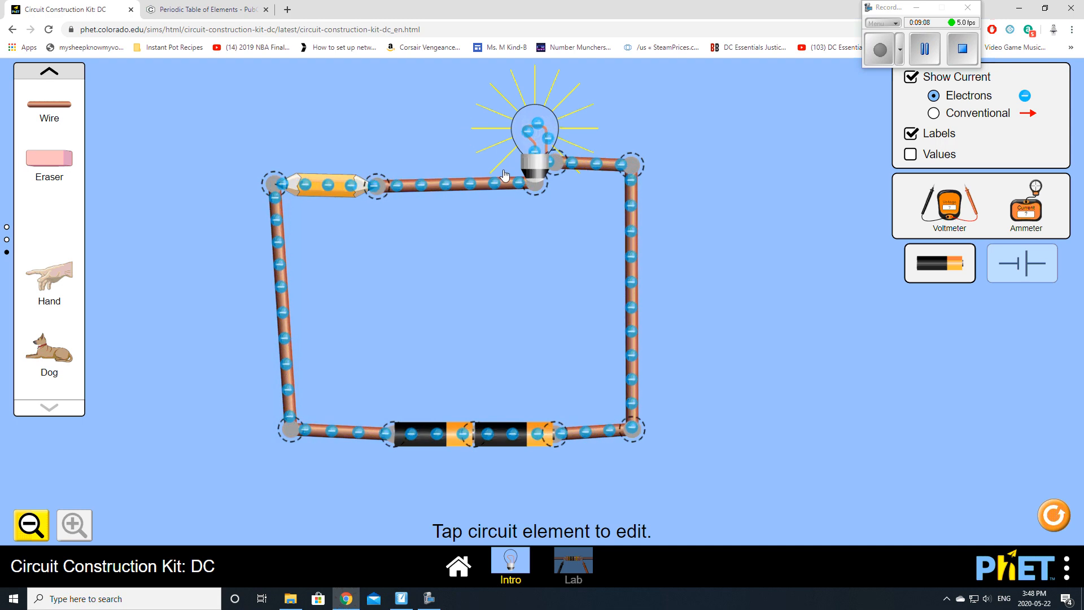
pyautogui.click(326, 185)
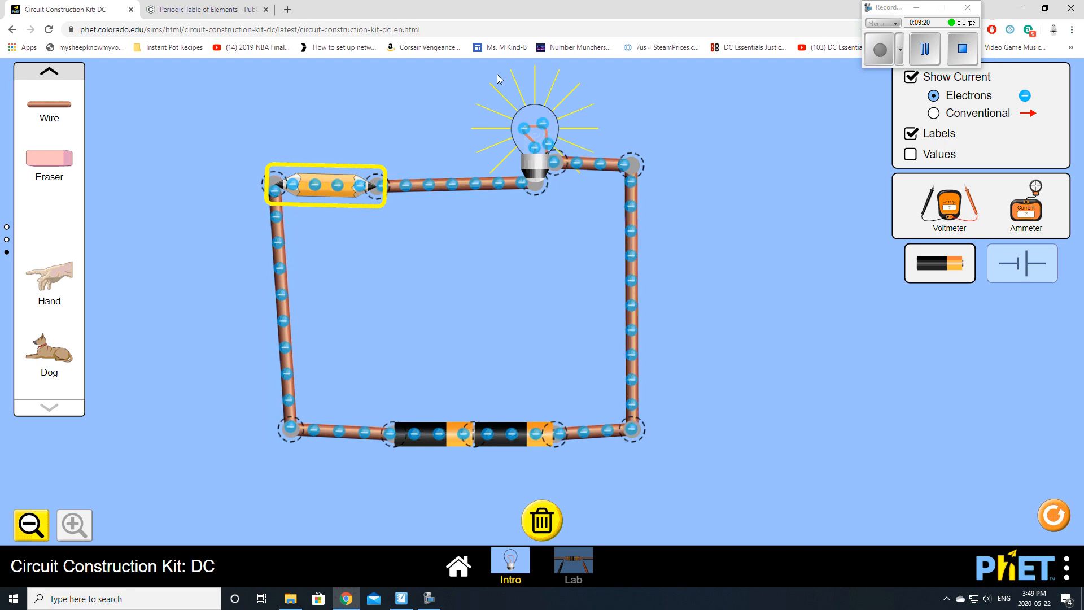
pyautogui.click(541, 506)
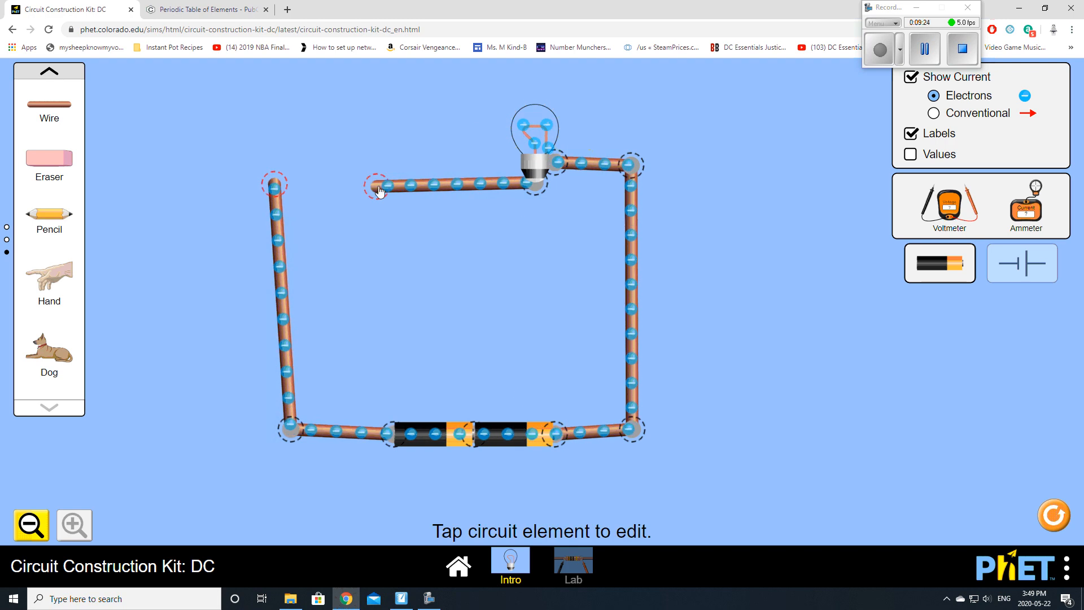
# Step: Join the two open wire ends directly for comparison, and split the junction to reopen the gap
pyautogui.moveTo(379, 191); pyautogui.dragTo(275, 184)
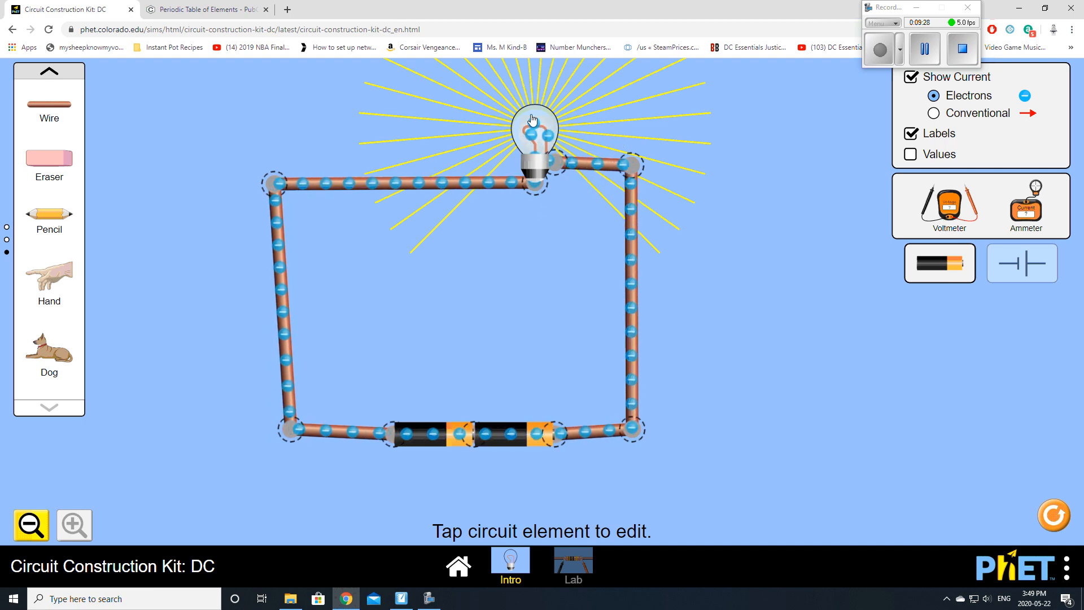
pyautogui.click(283, 187)
pyautogui.click(230, 138)
pyautogui.moveTo(285, 166); pyautogui.dragTo(375, 186)
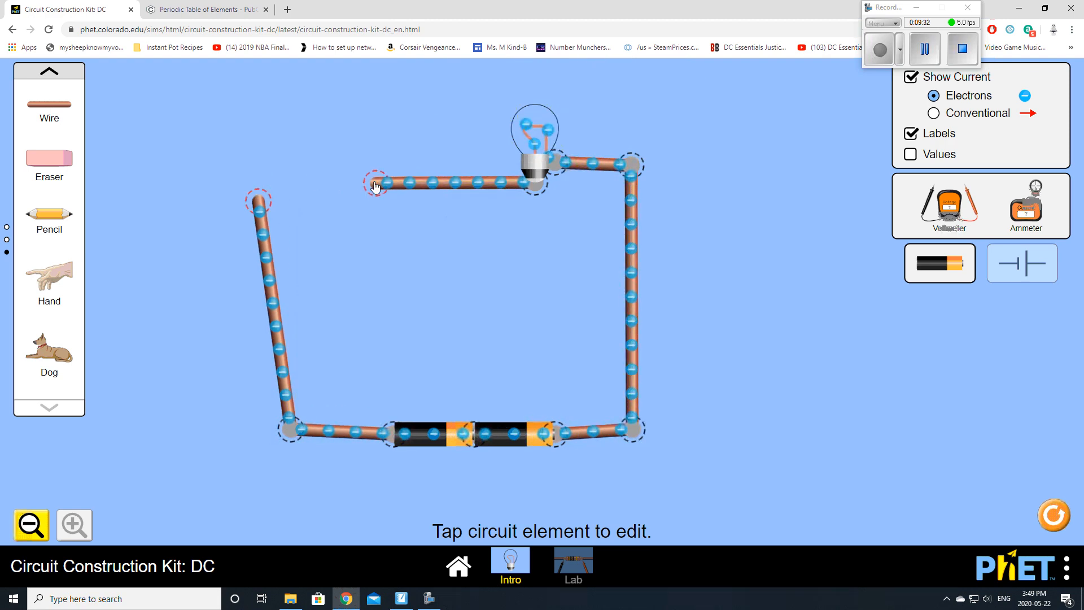
pyautogui.moveTo(260, 202); pyautogui.dragTo(295, 196)
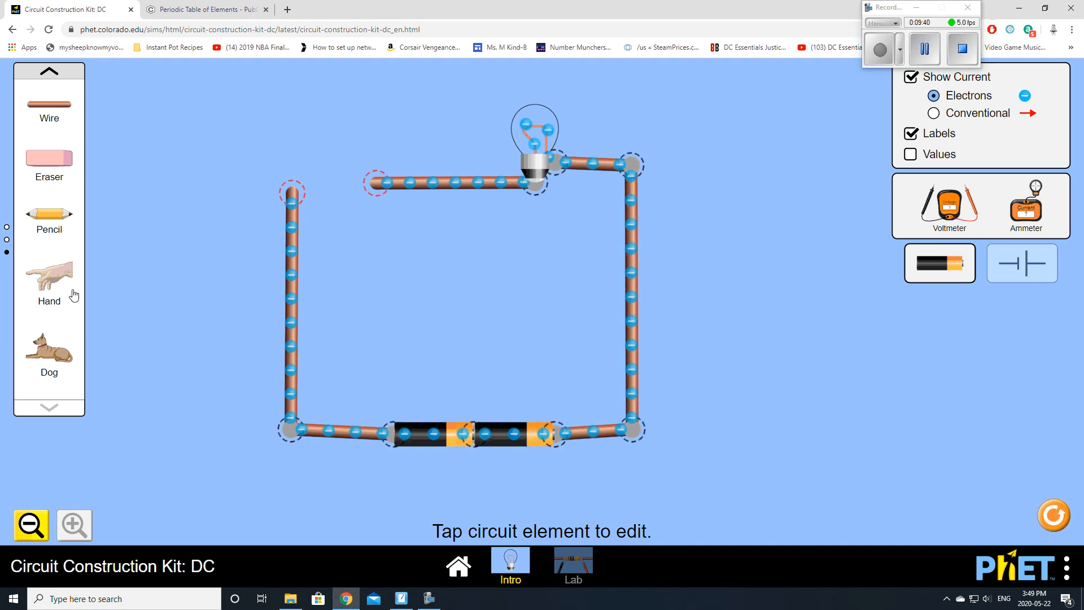
# Step: Bridge the gap between the open wire ends with a hand to test it, and delete the hand
pyautogui.moveTo(73, 294); pyautogui.dragTo(339, 131)
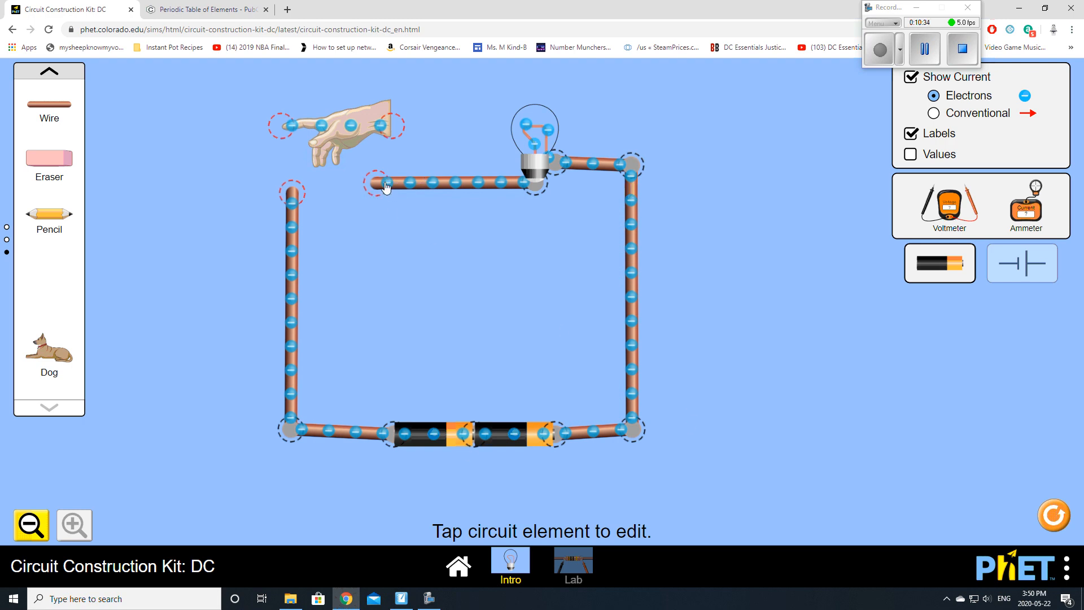
pyautogui.moveTo(384, 186); pyautogui.dragTo(393, 126)
pyautogui.moveTo(303, 192); pyautogui.dragTo(291, 126)
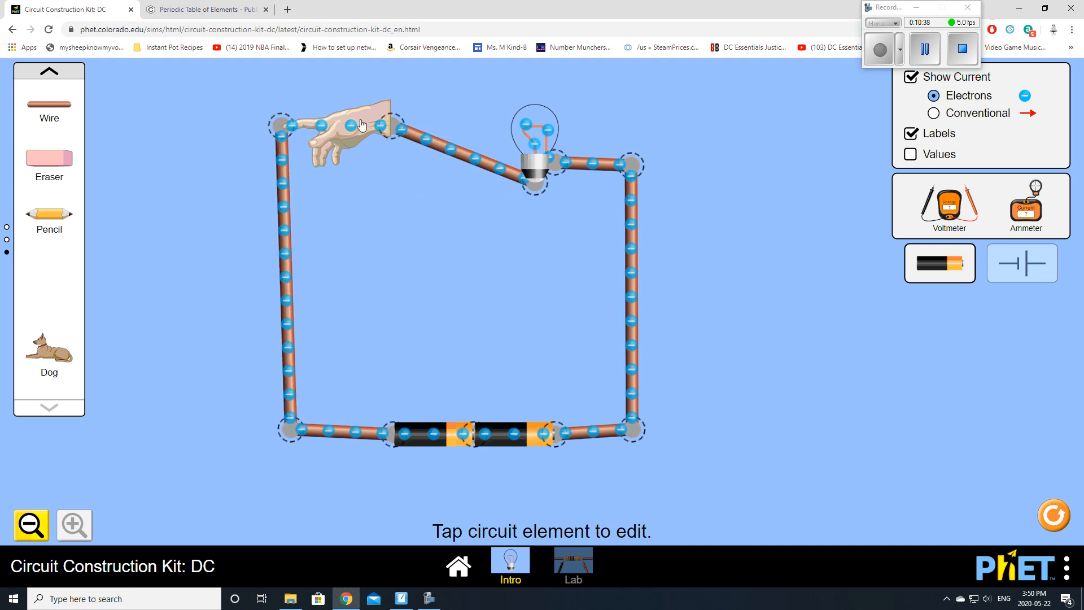
pyautogui.moveTo(362, 129); pyautogui.dragTo(372, 203)
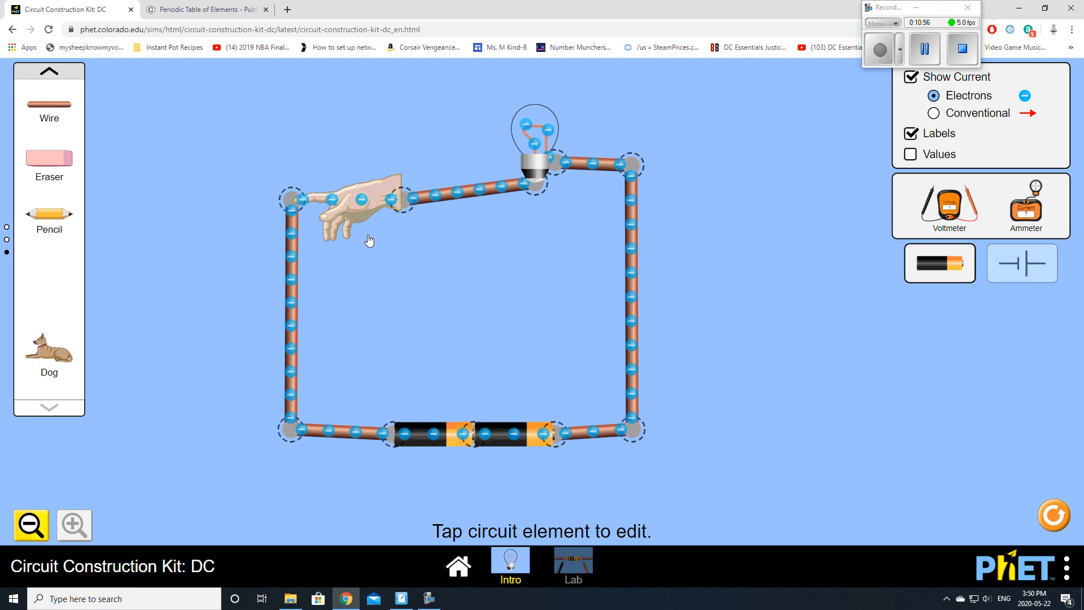
pyautogui.click(357, 208)
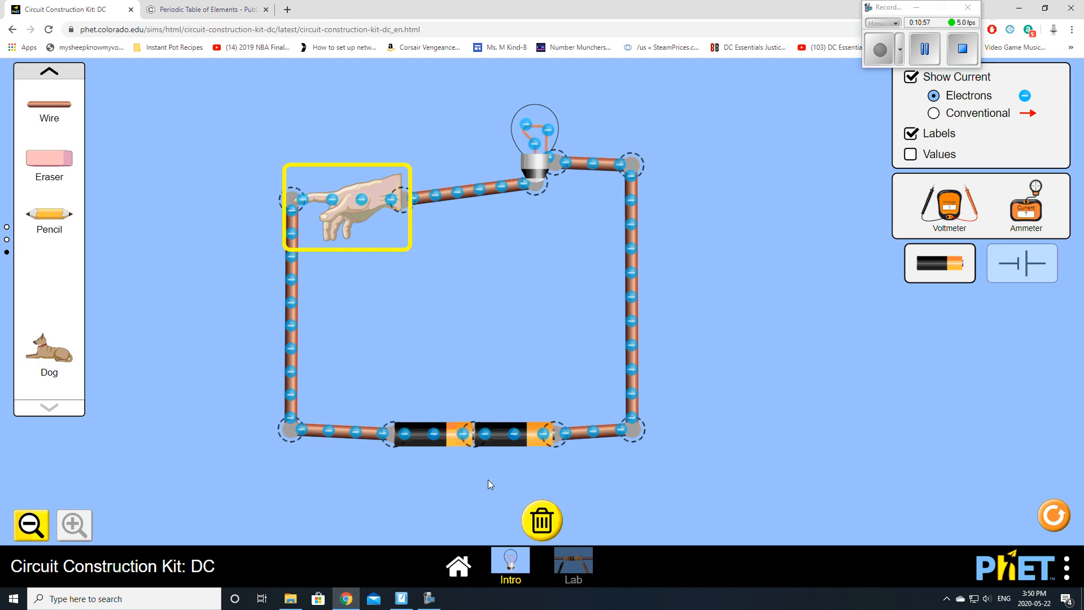
pyautogui.click(543, 520)
# Step: Connect a dog between the two open wire ends to test it, and delete the dog
pyautogui.moveTo(53, 364); pyautogui.dragTo(365, 141)
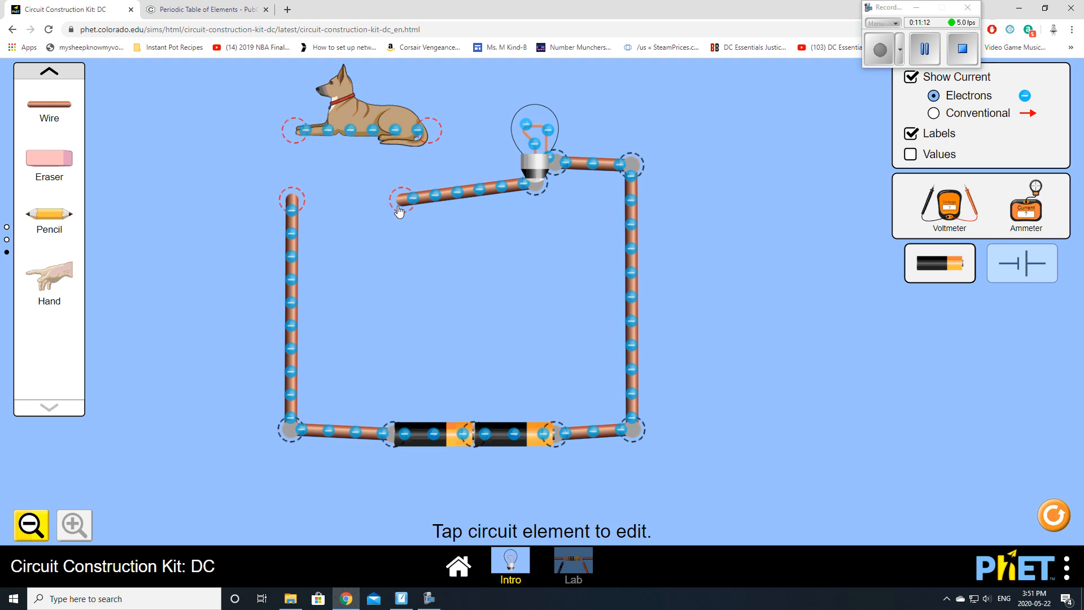
pyautogui.moveTo(400, 210); pyautogui.dragTo(436, 146)
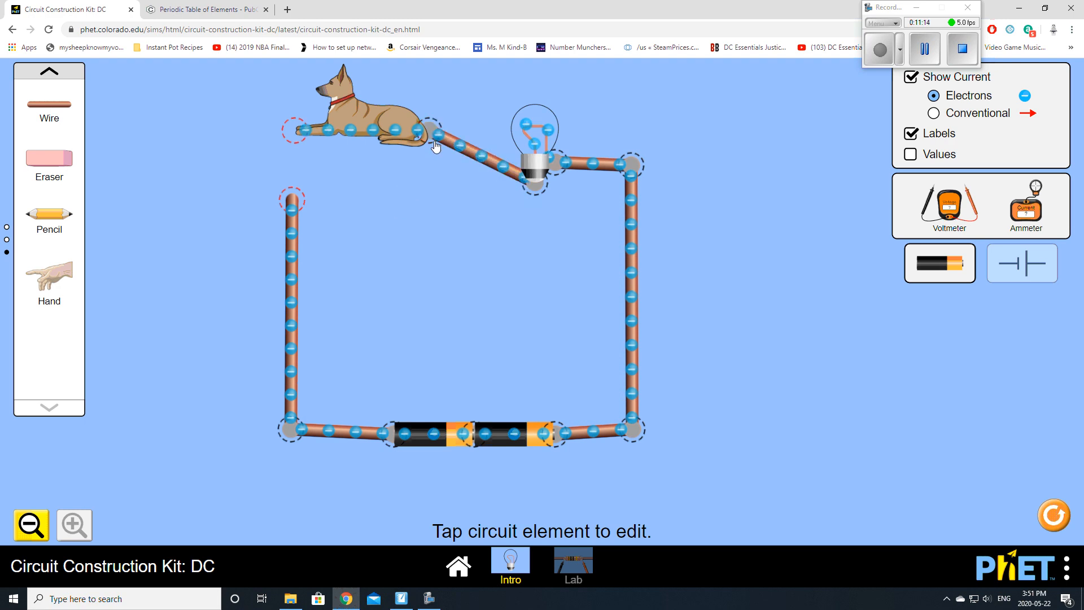
pyautogui.moveTo(291, 201); pyautogui.dragTo(295, 141)
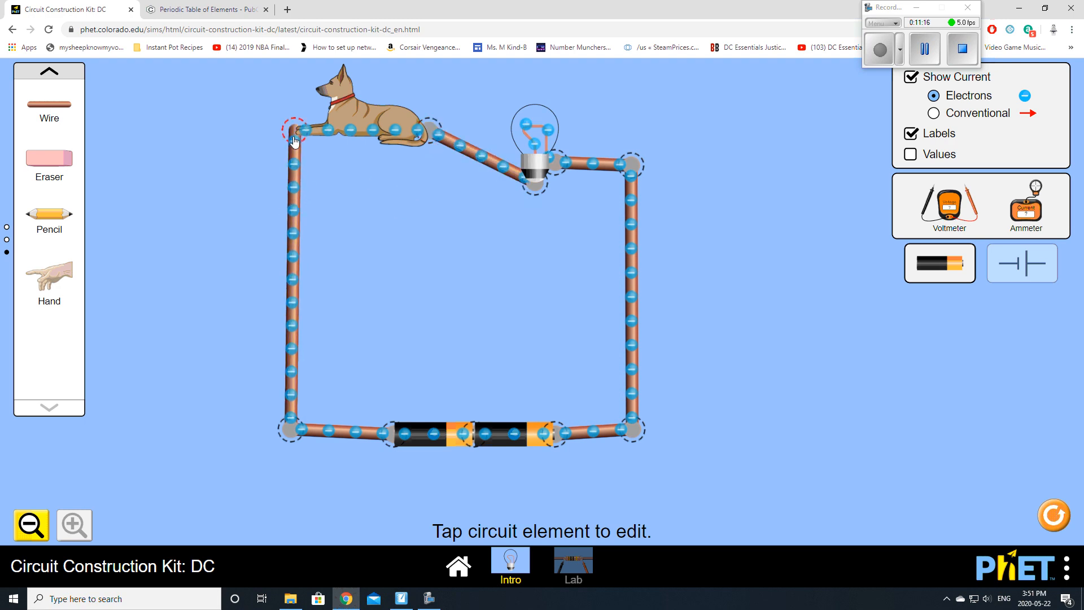
pyautogui.moveTo(378, 144); pyautogui.dragTo(320, 167)
pyautogui.click(318, 167)
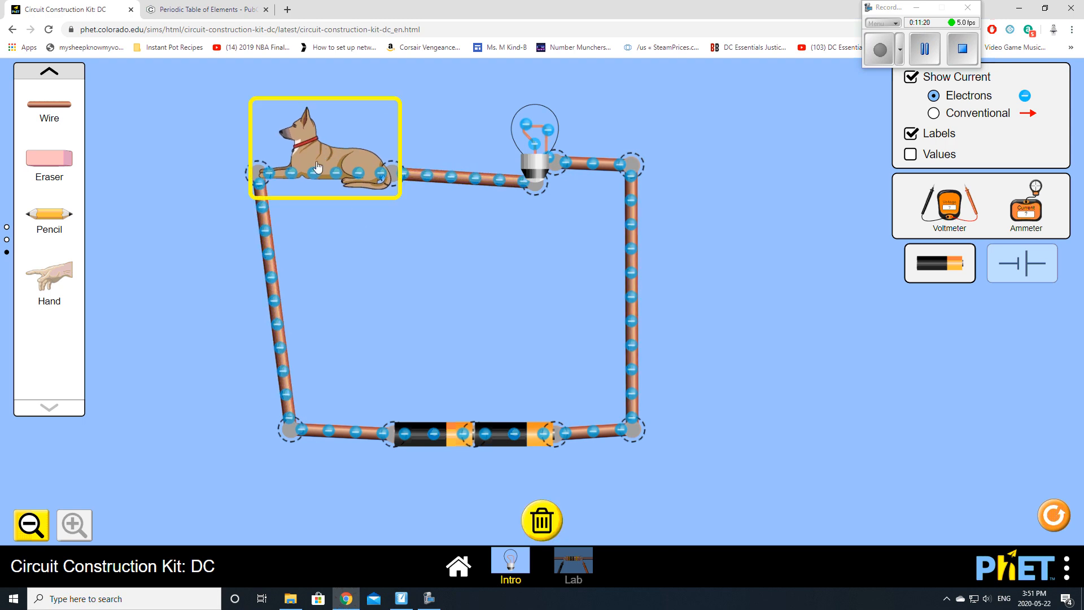
pyautogui.click(541, 521)
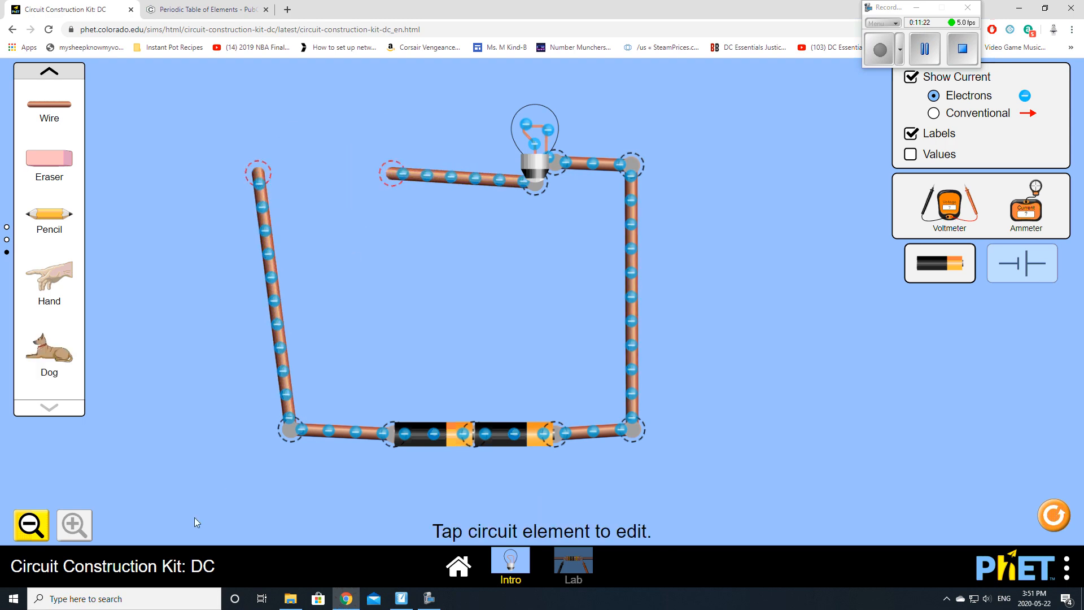
# Step: Switch to the SMART Notebook presentation and go to the page comparing electrical conductors and insulators
pyautogui.click(401, 597)
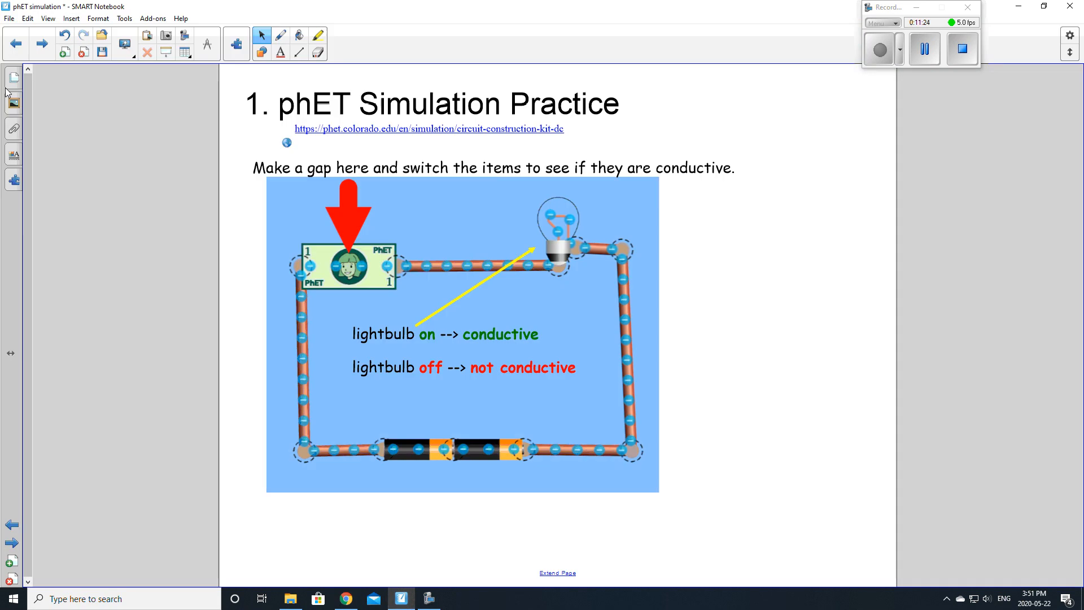
pyautogui.click(16, 45)
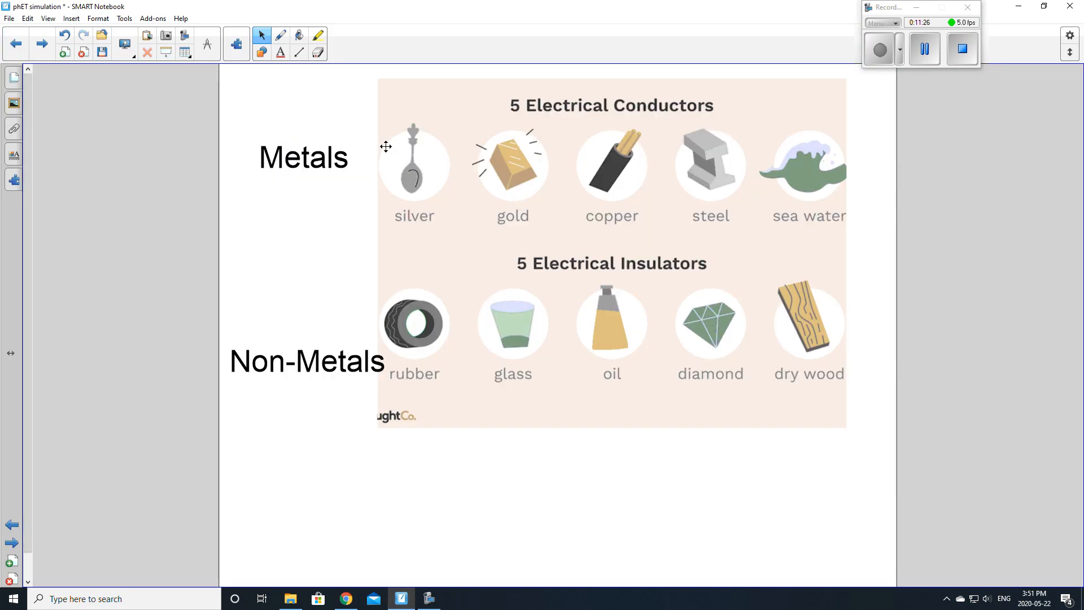